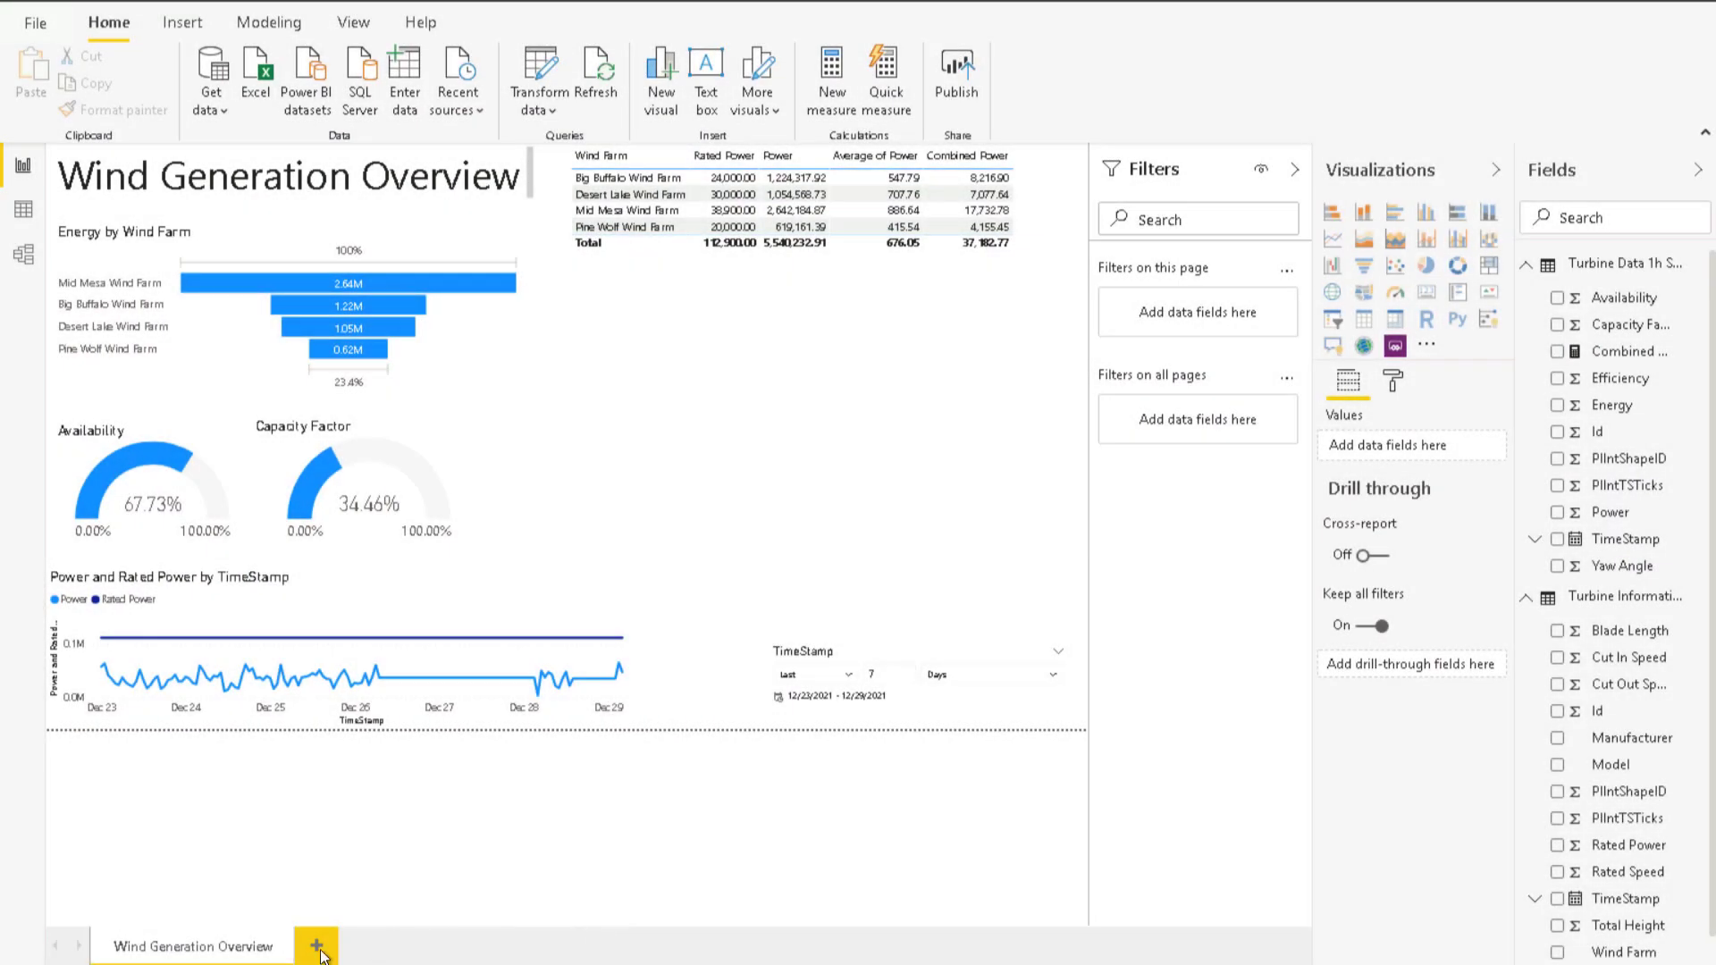
- Add a blank report page and rename it 'Wind Farm Tooltip'
click(315, 947)
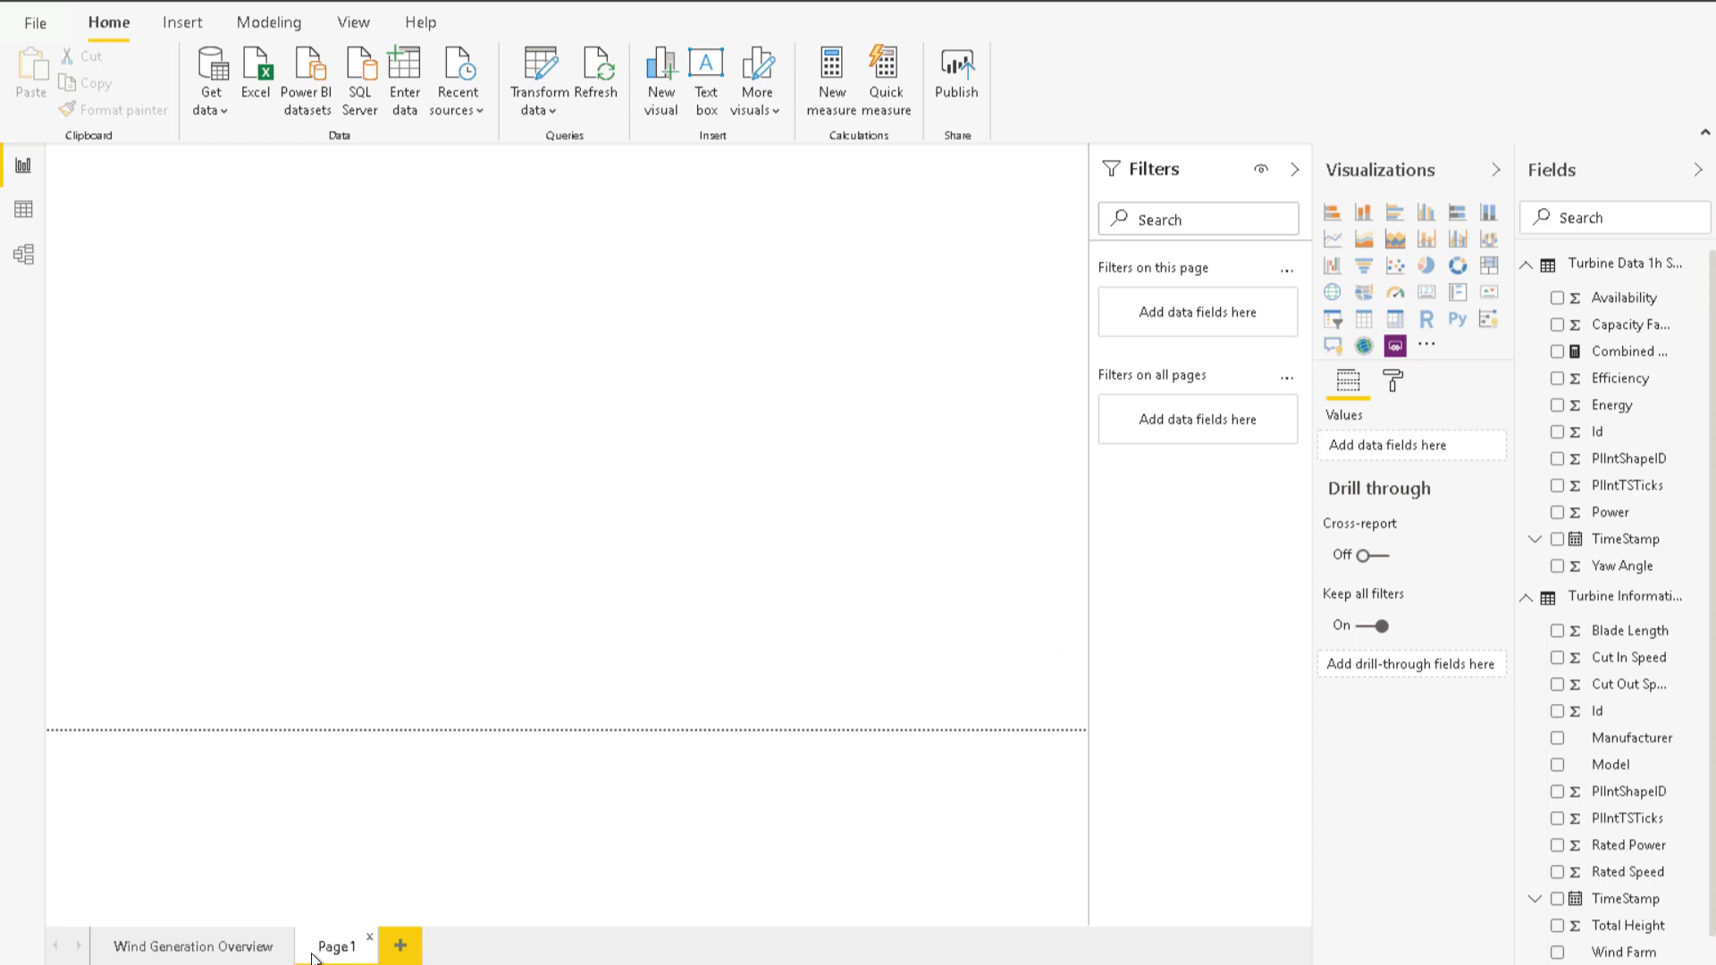
right_click(313, 957)
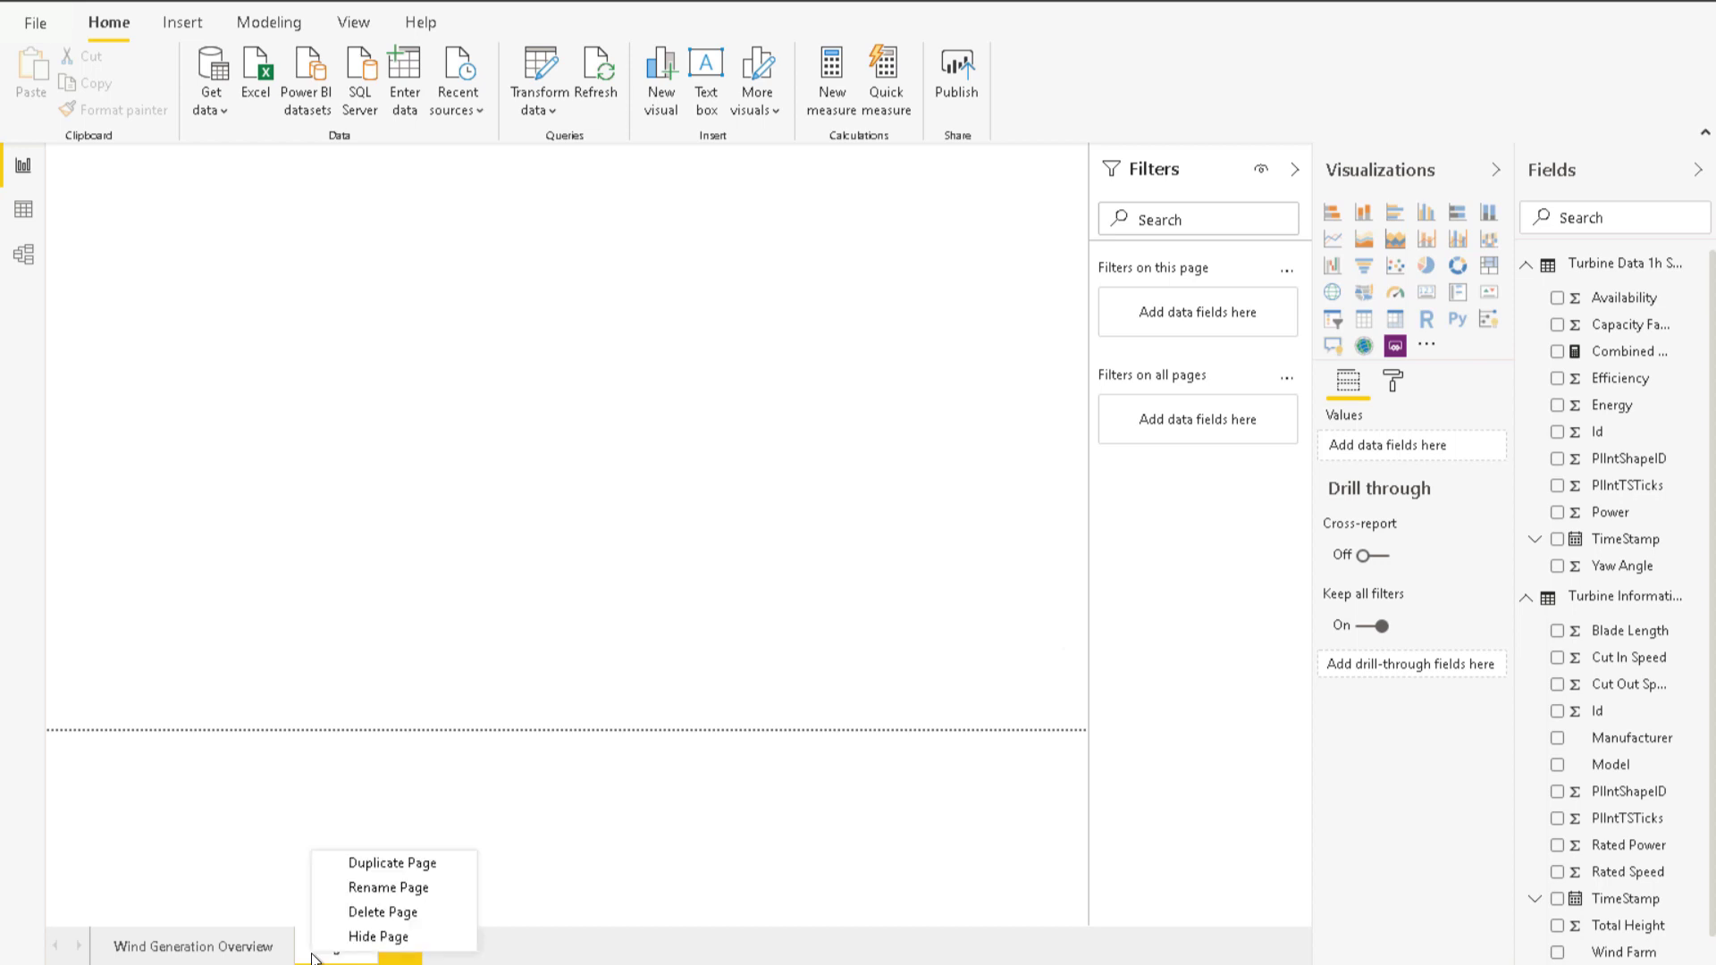
click(408, 887)
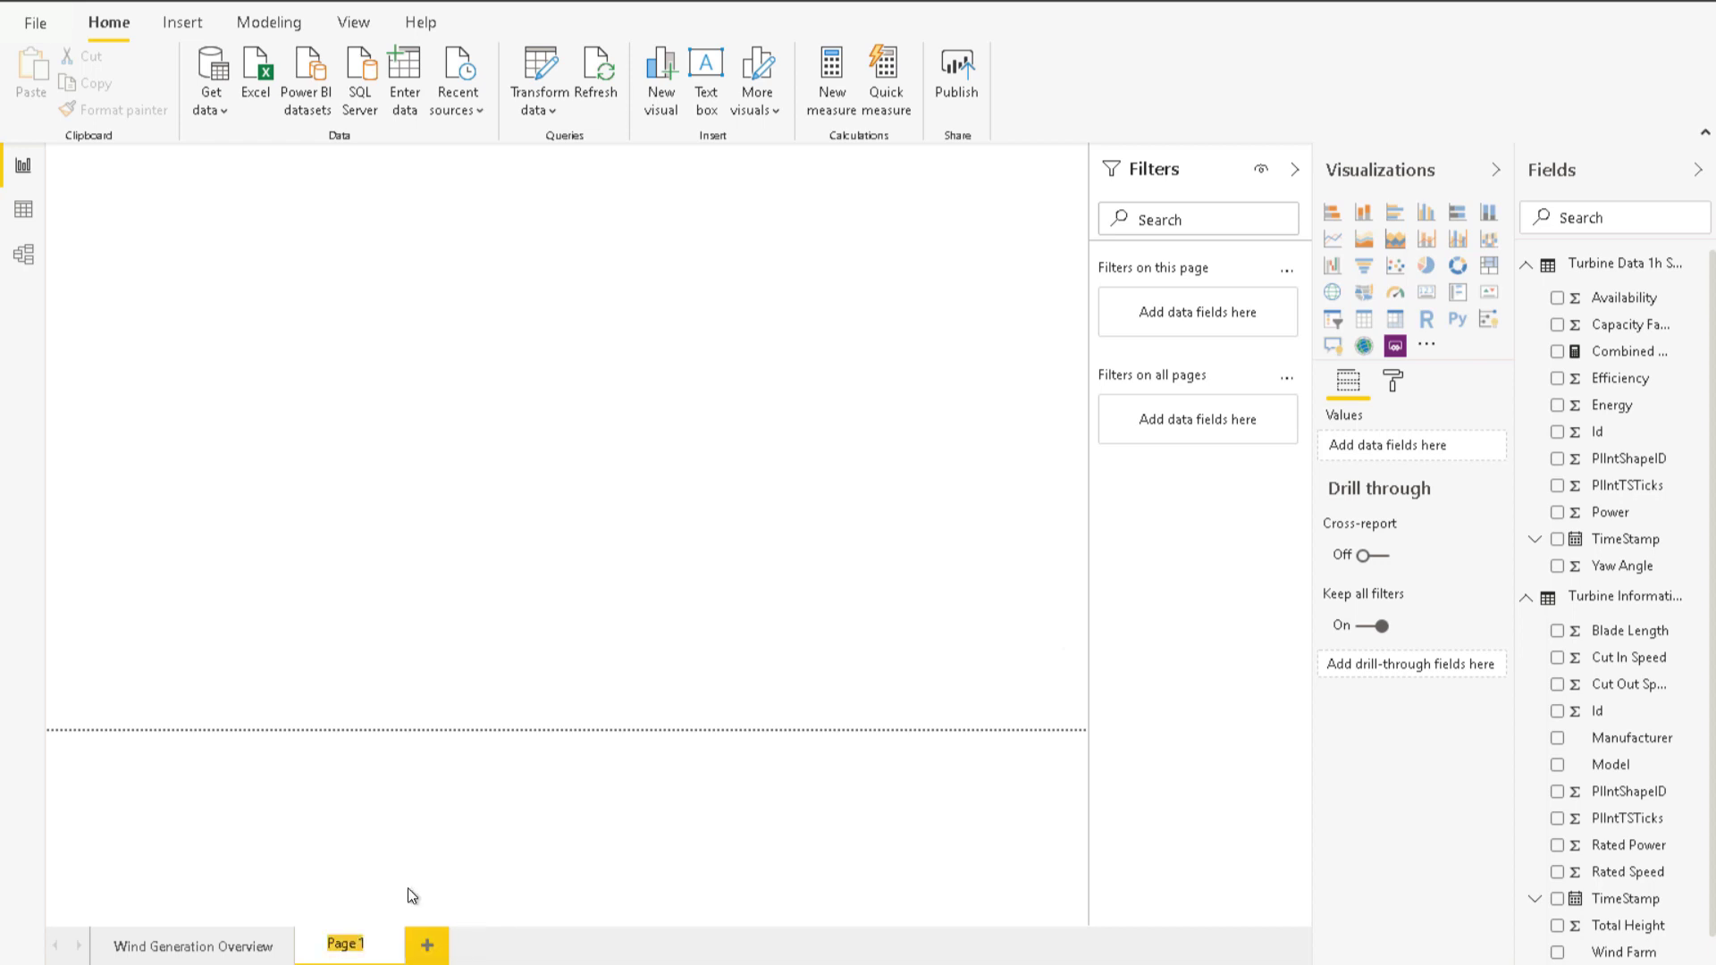
text(Wind F)
text(arm Too)
text(ltip)
key(Return)
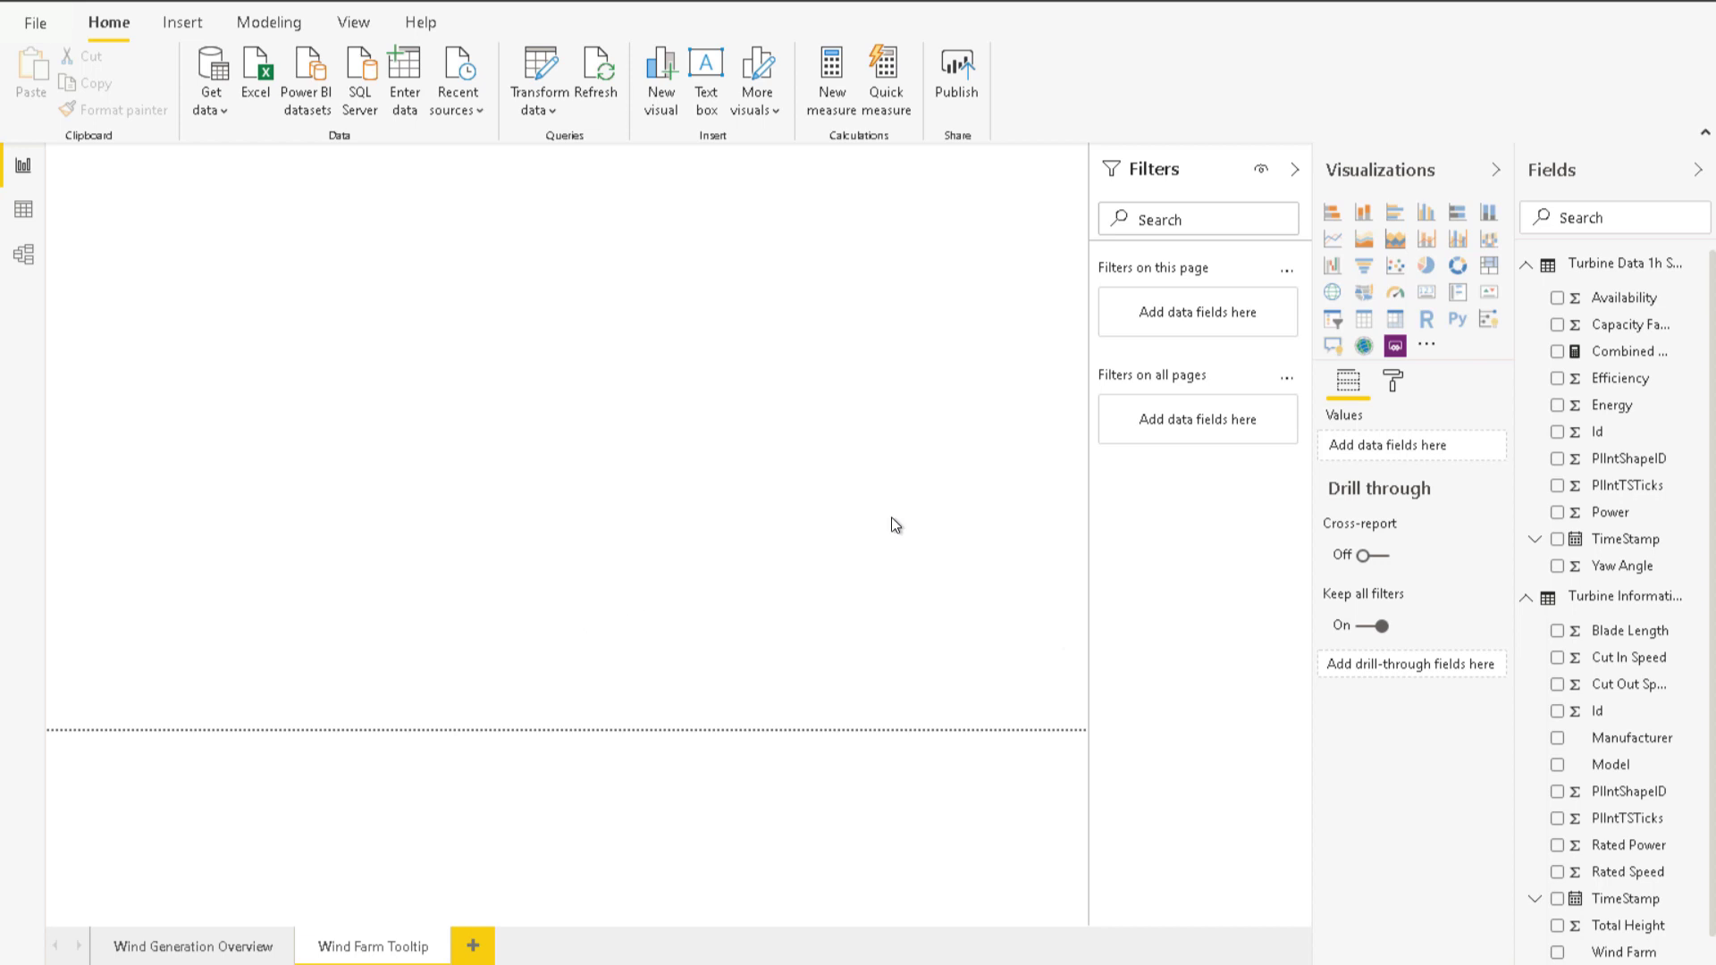
- Turn Tooltip on under Page information and set Page size type to Tooltip
click(1396, 383)
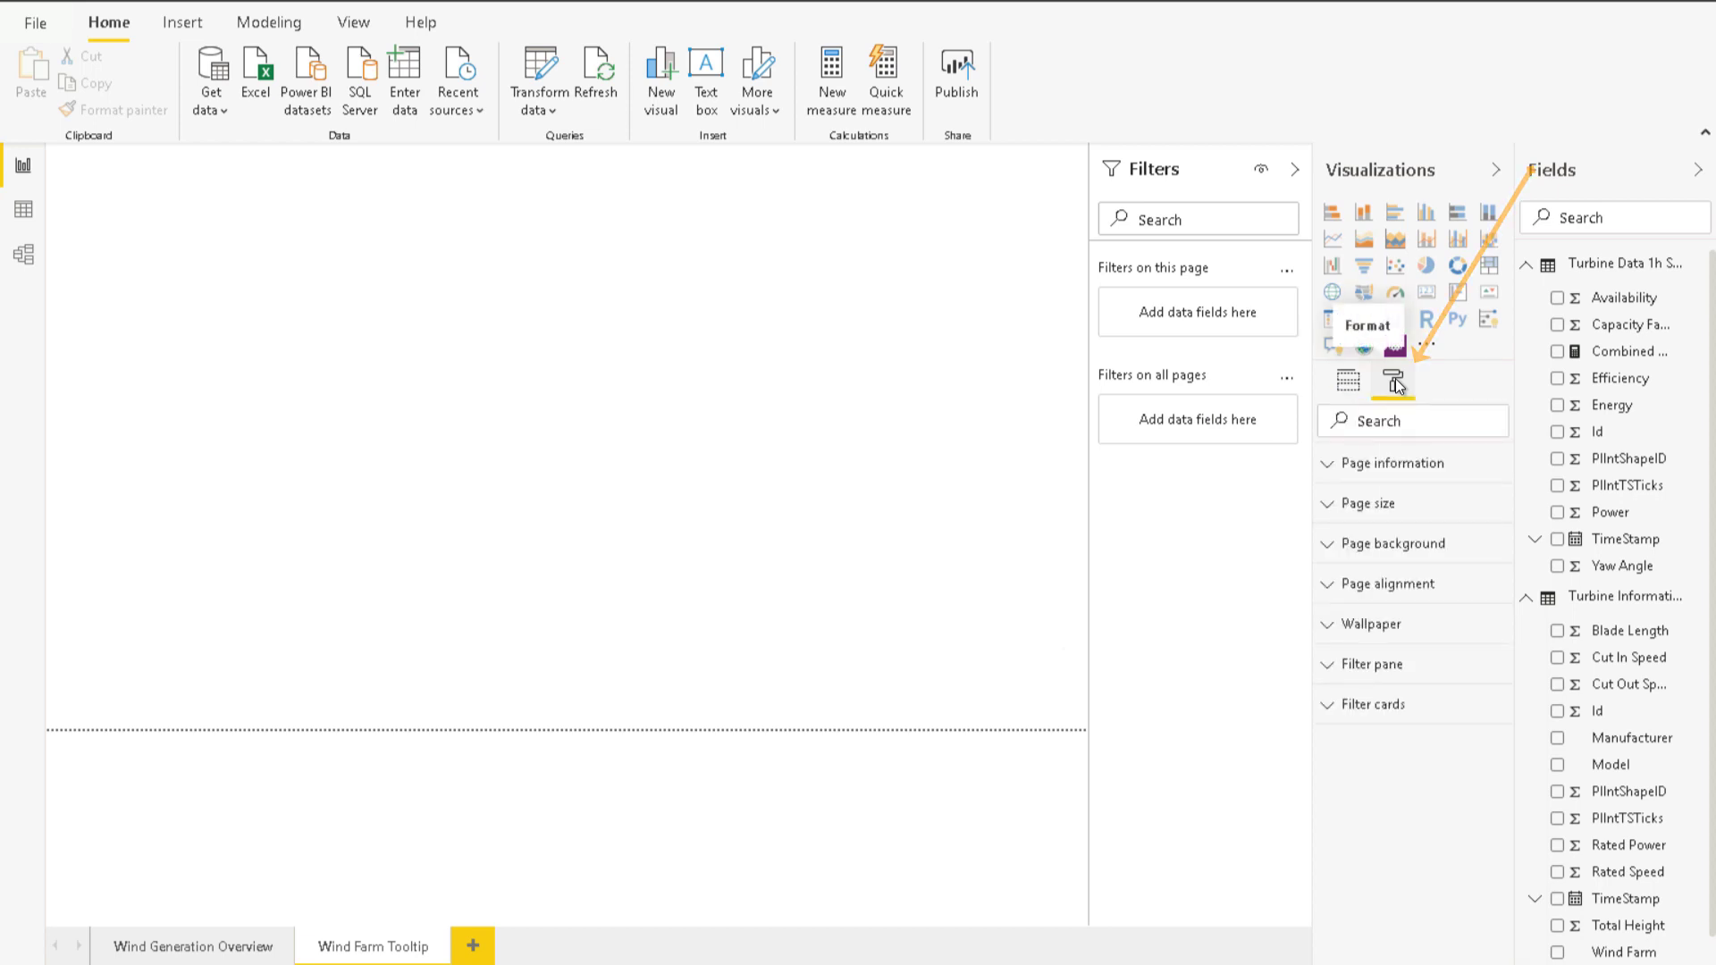
click(1326, 478)
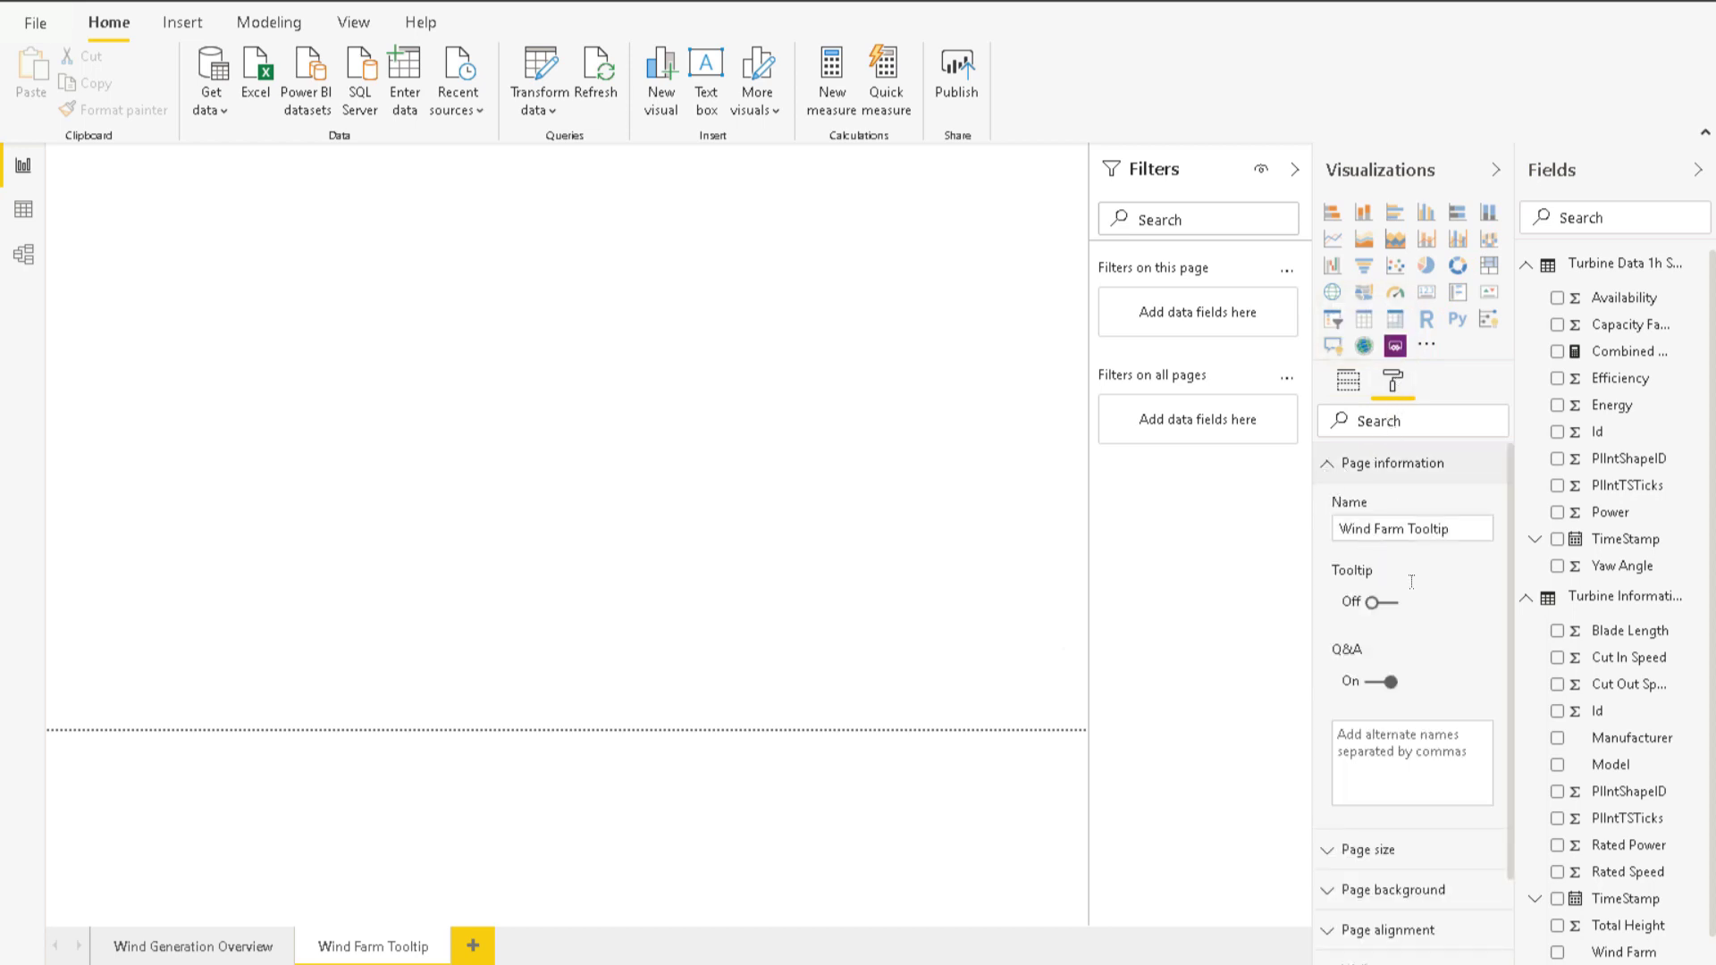
click(1396, 608)
click(1330, 853)
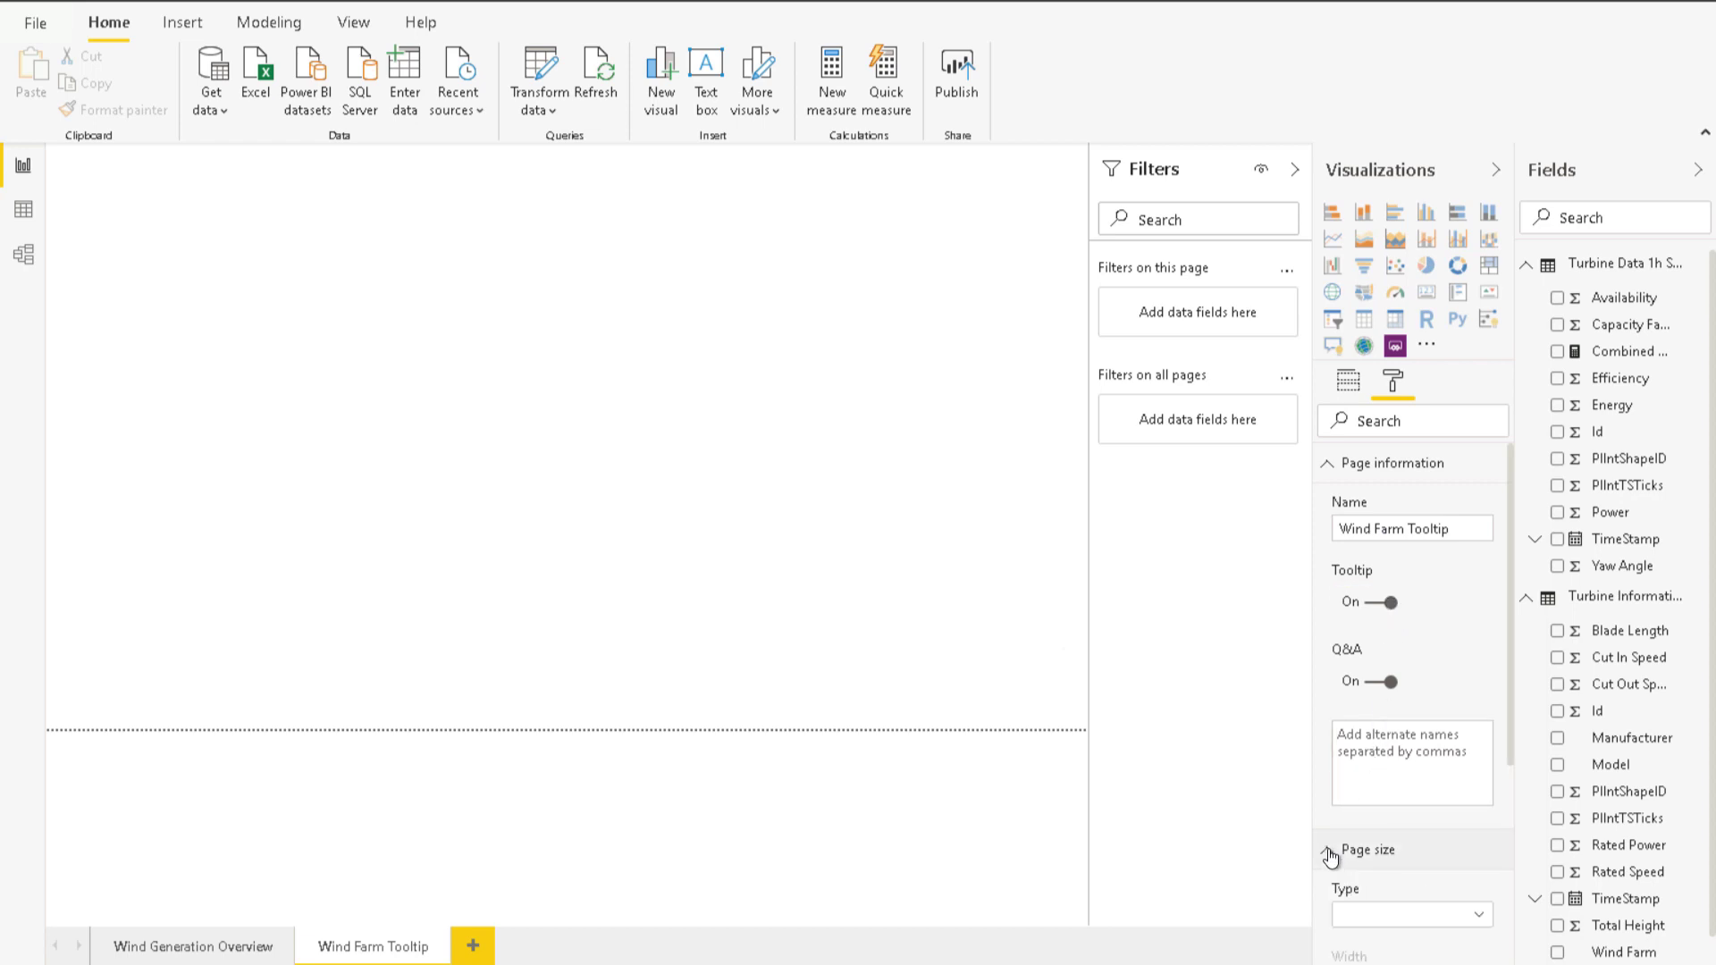
click(1453, 916)
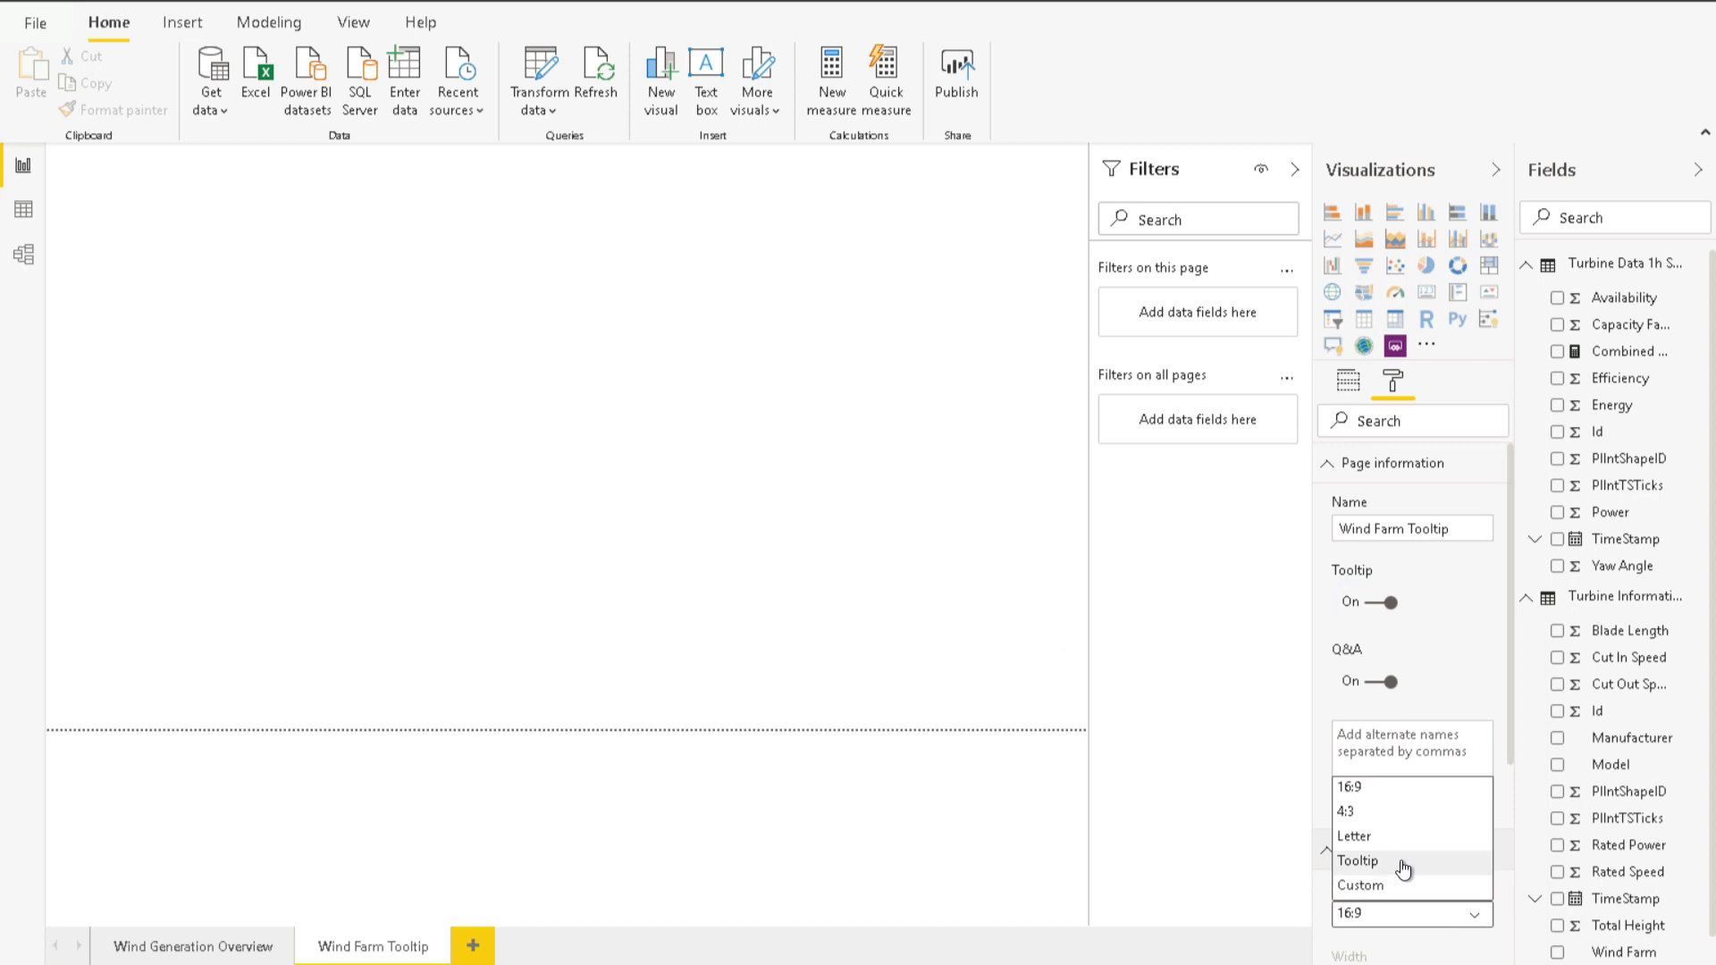
click(1357, 861)
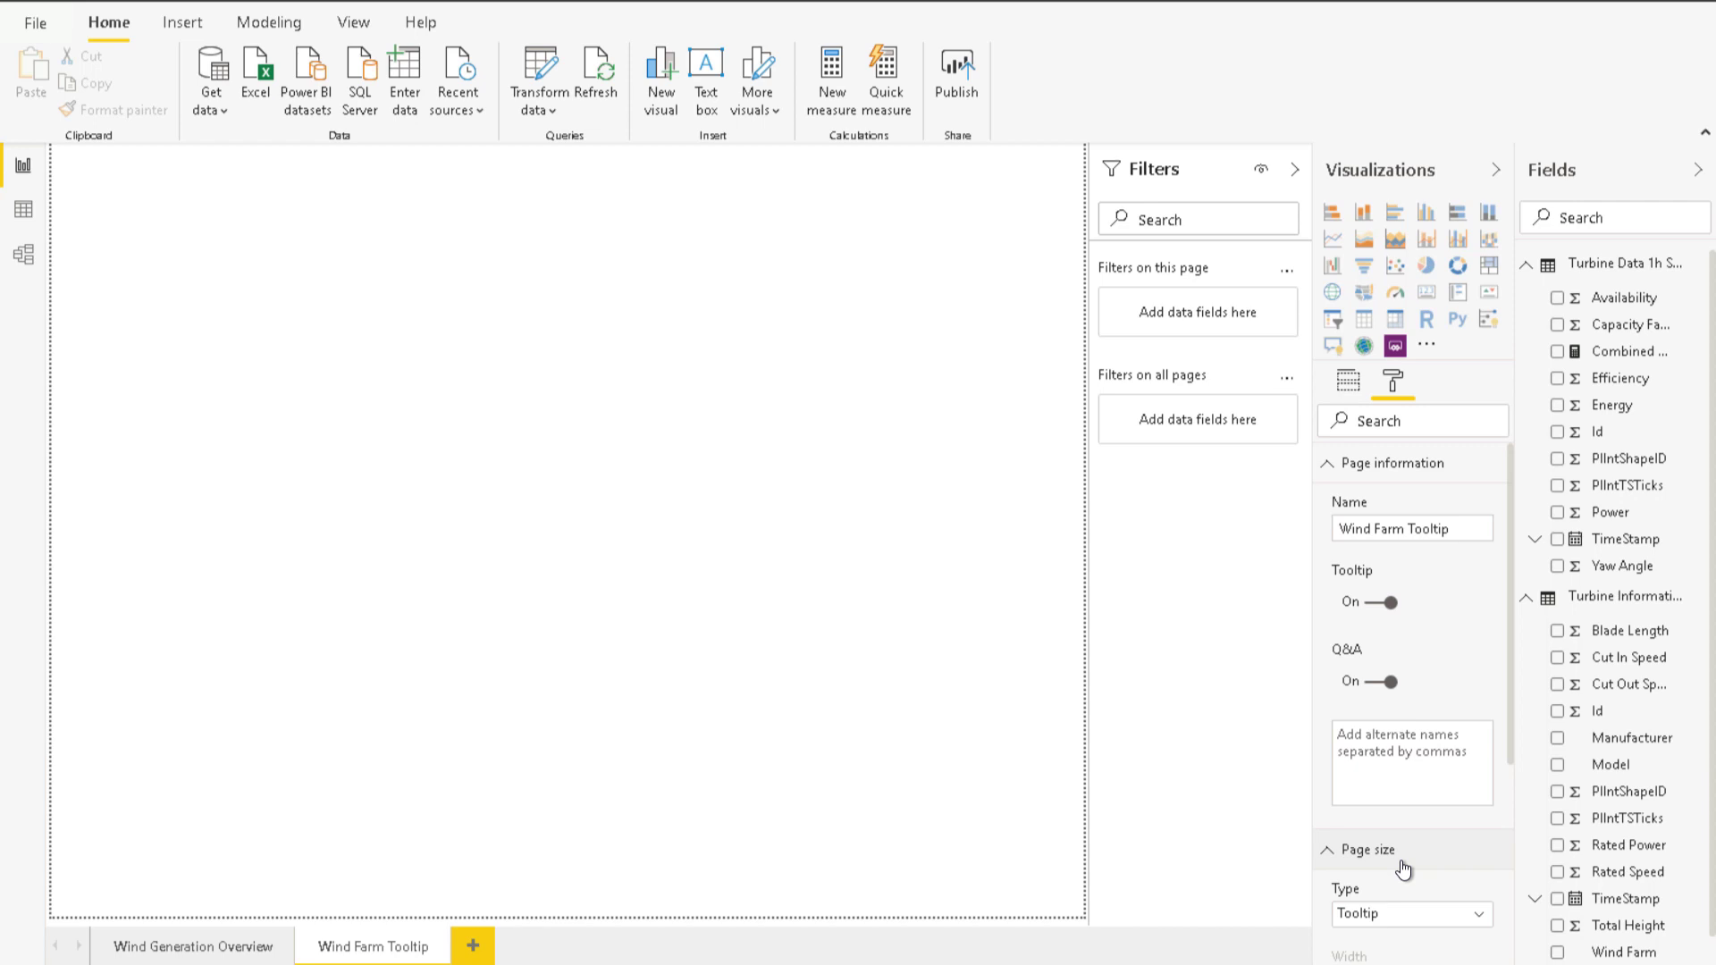
- Set the page view to Actual size and hide the Wind Farm Tooltip page
click(377, 20)
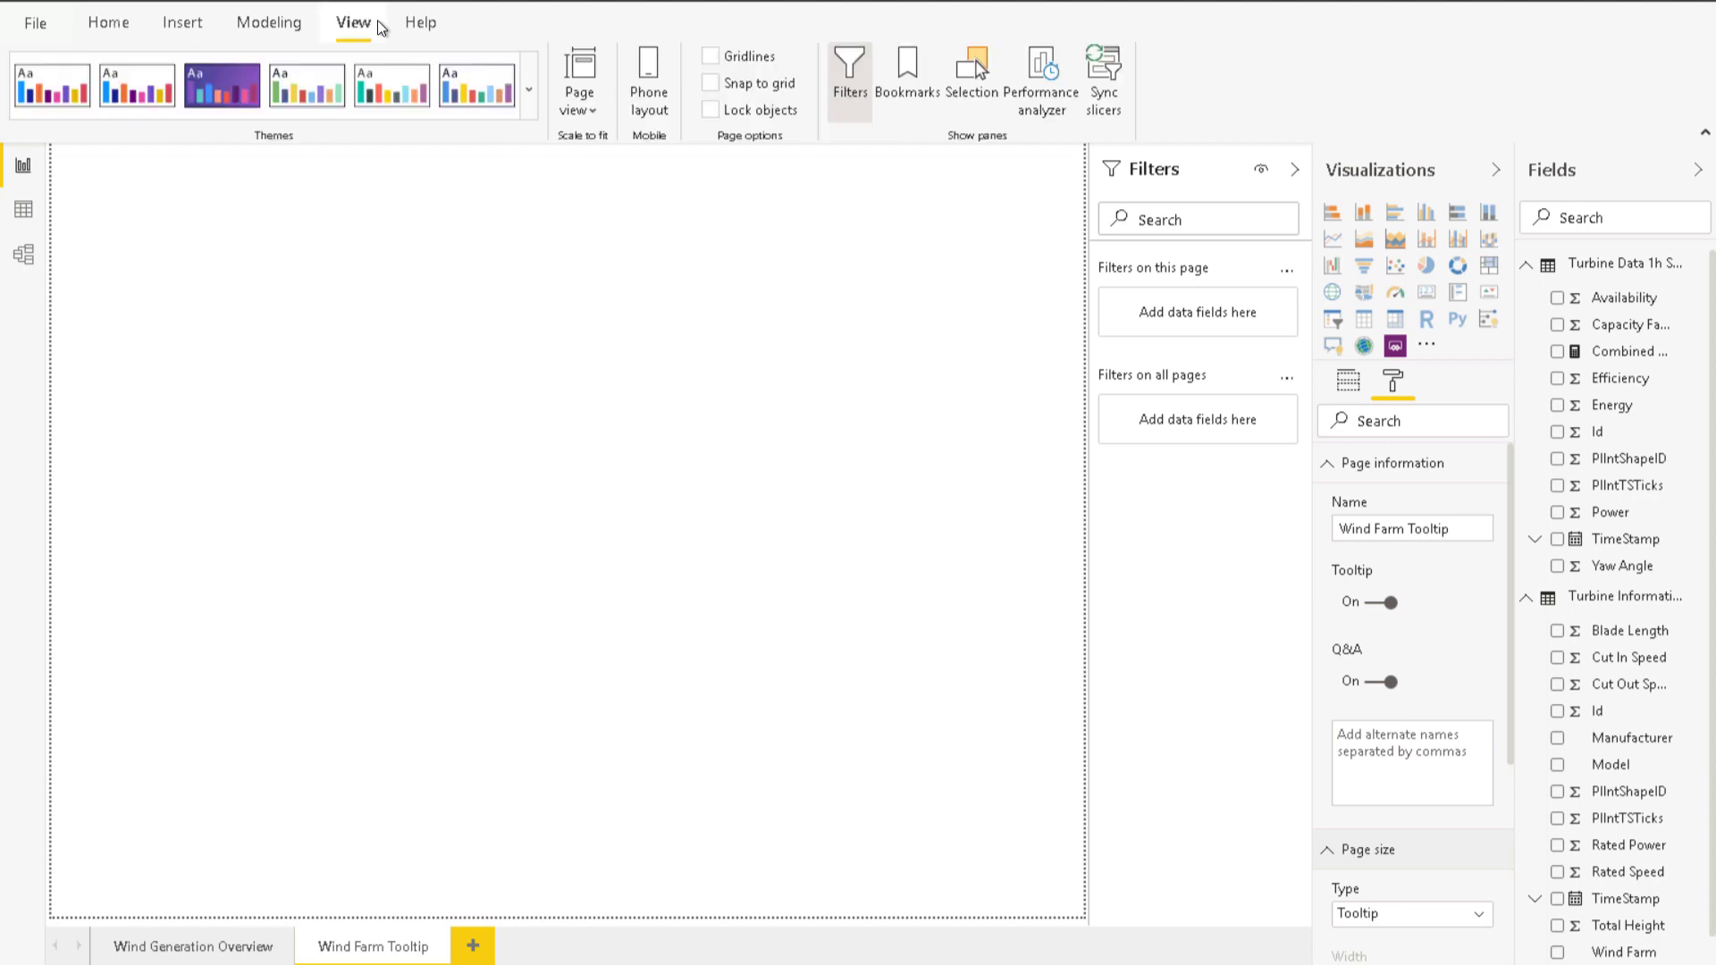
click(585, 100)
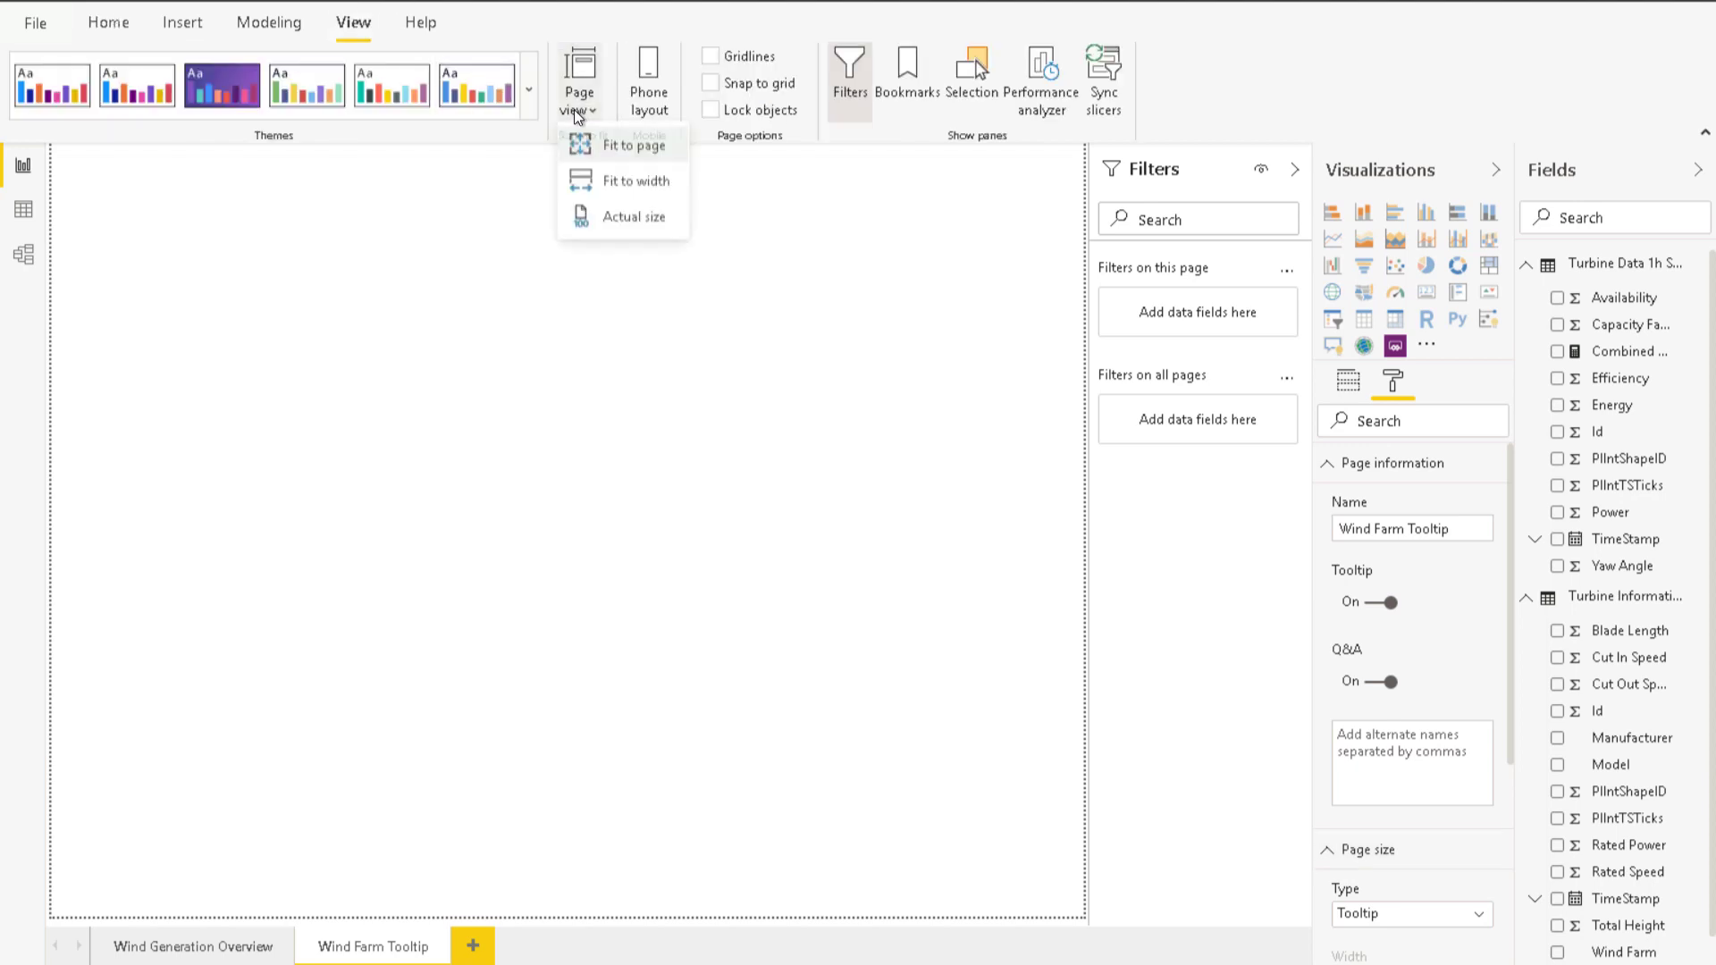
click(628, 221)
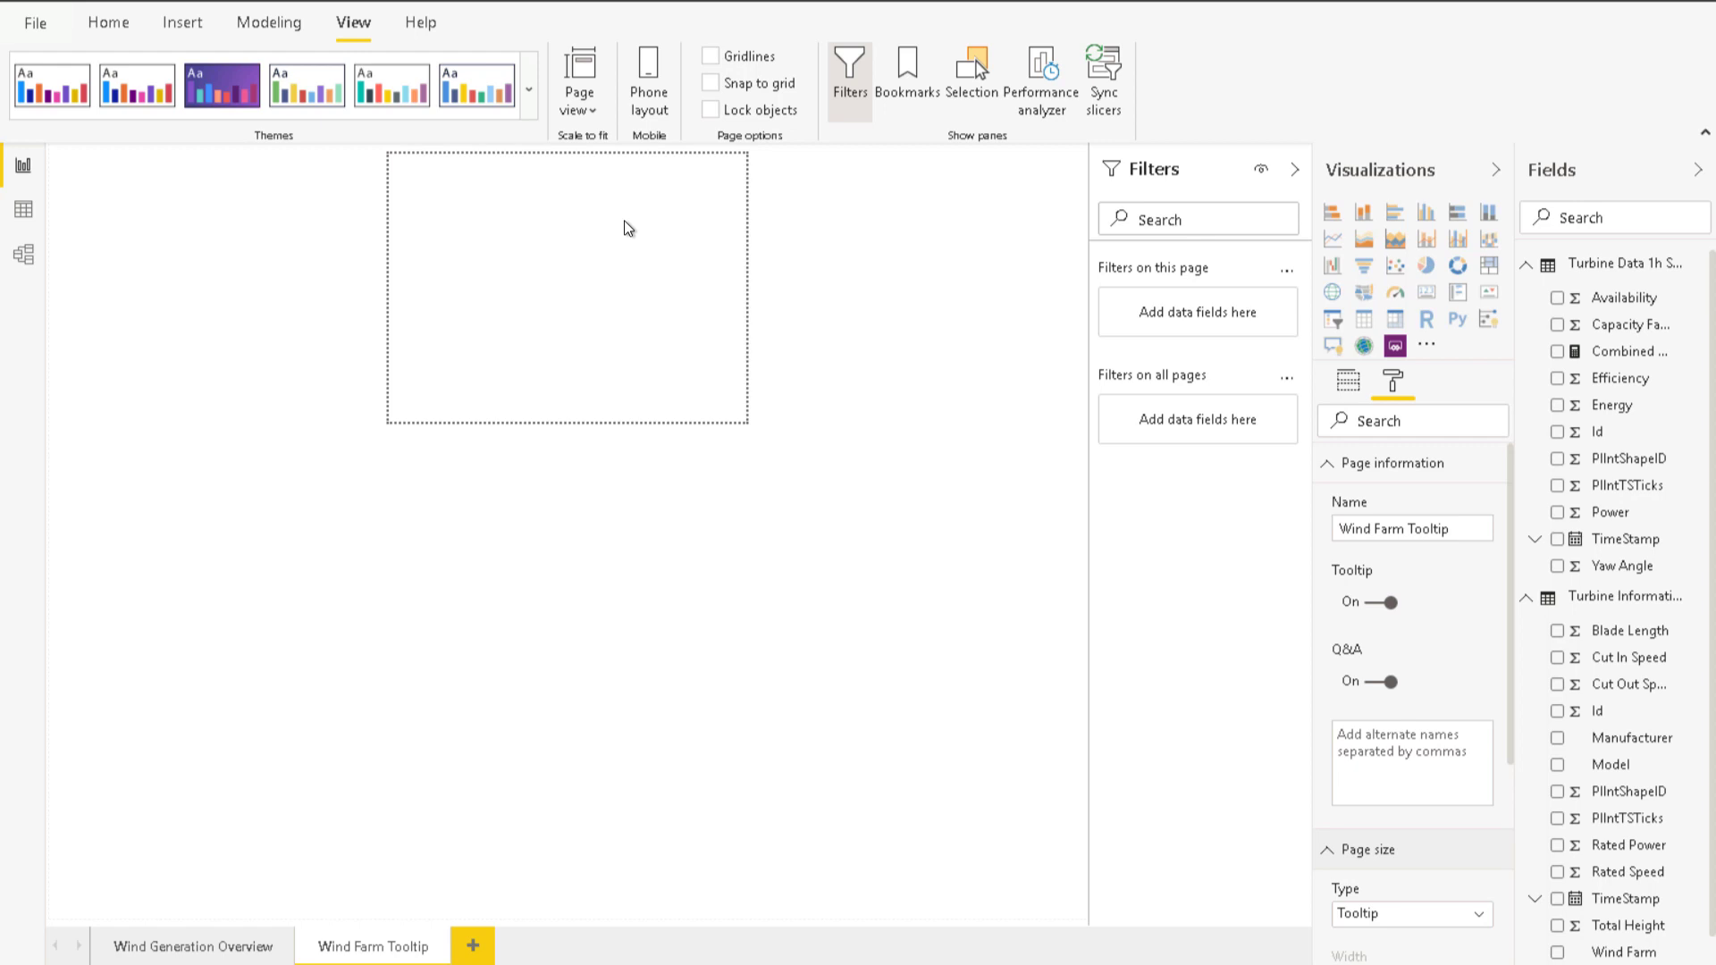
right_click(417, 947)
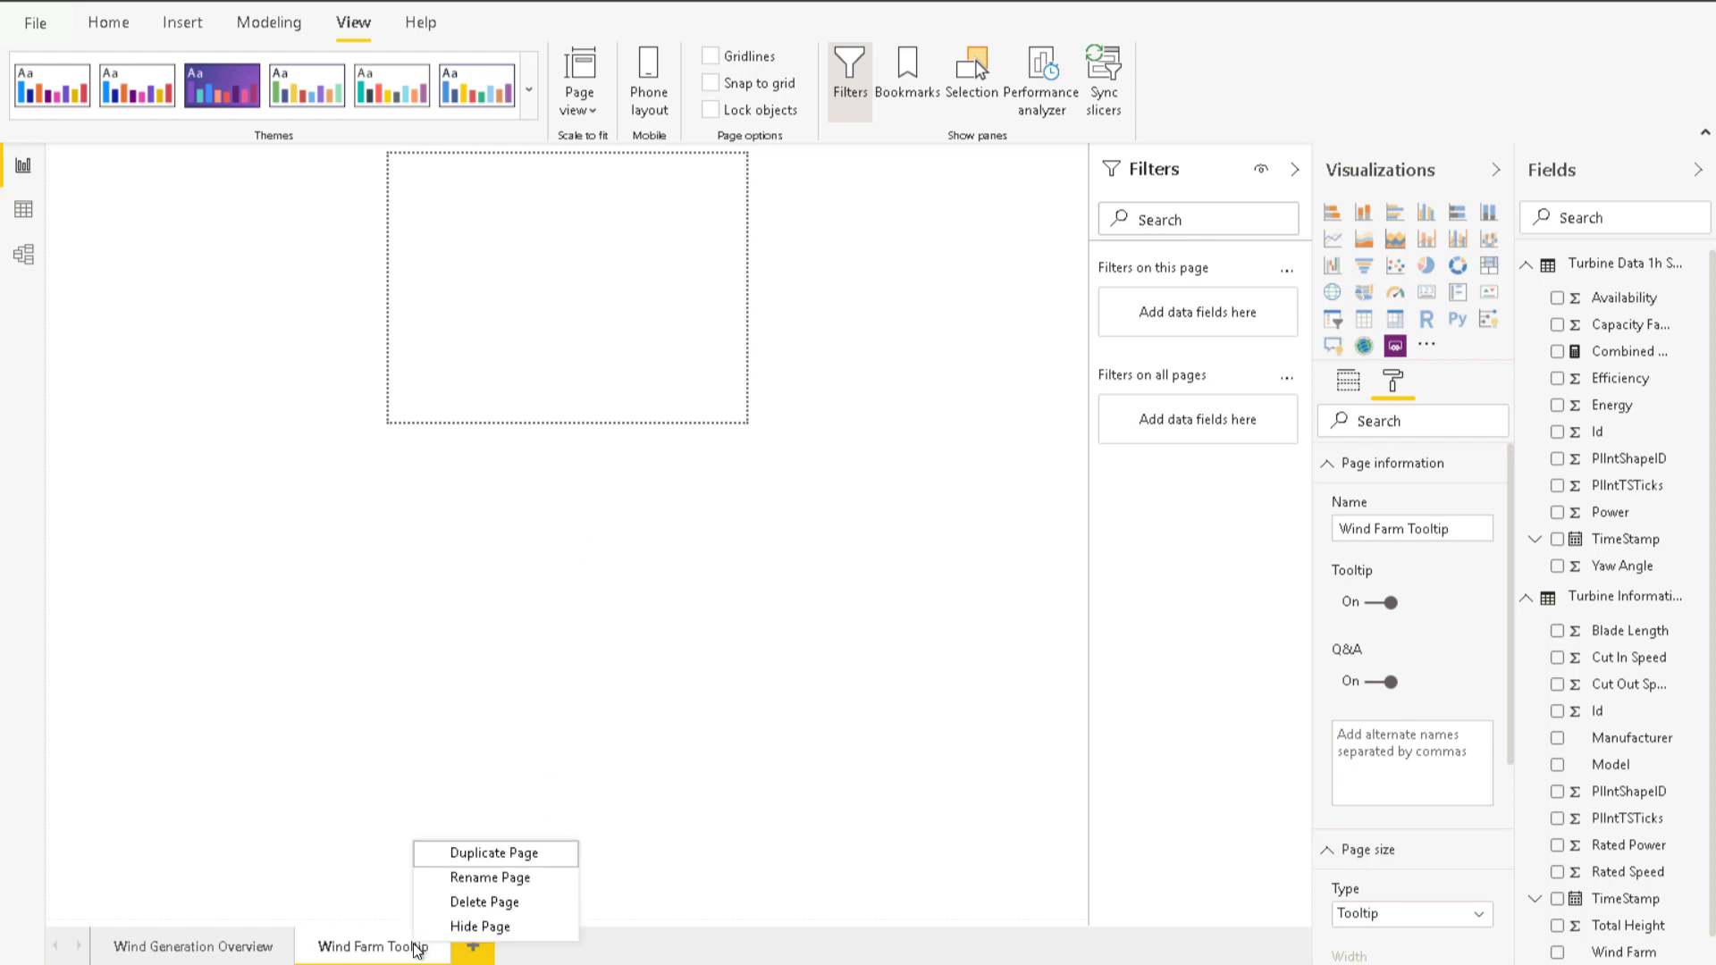
click(464, 927)
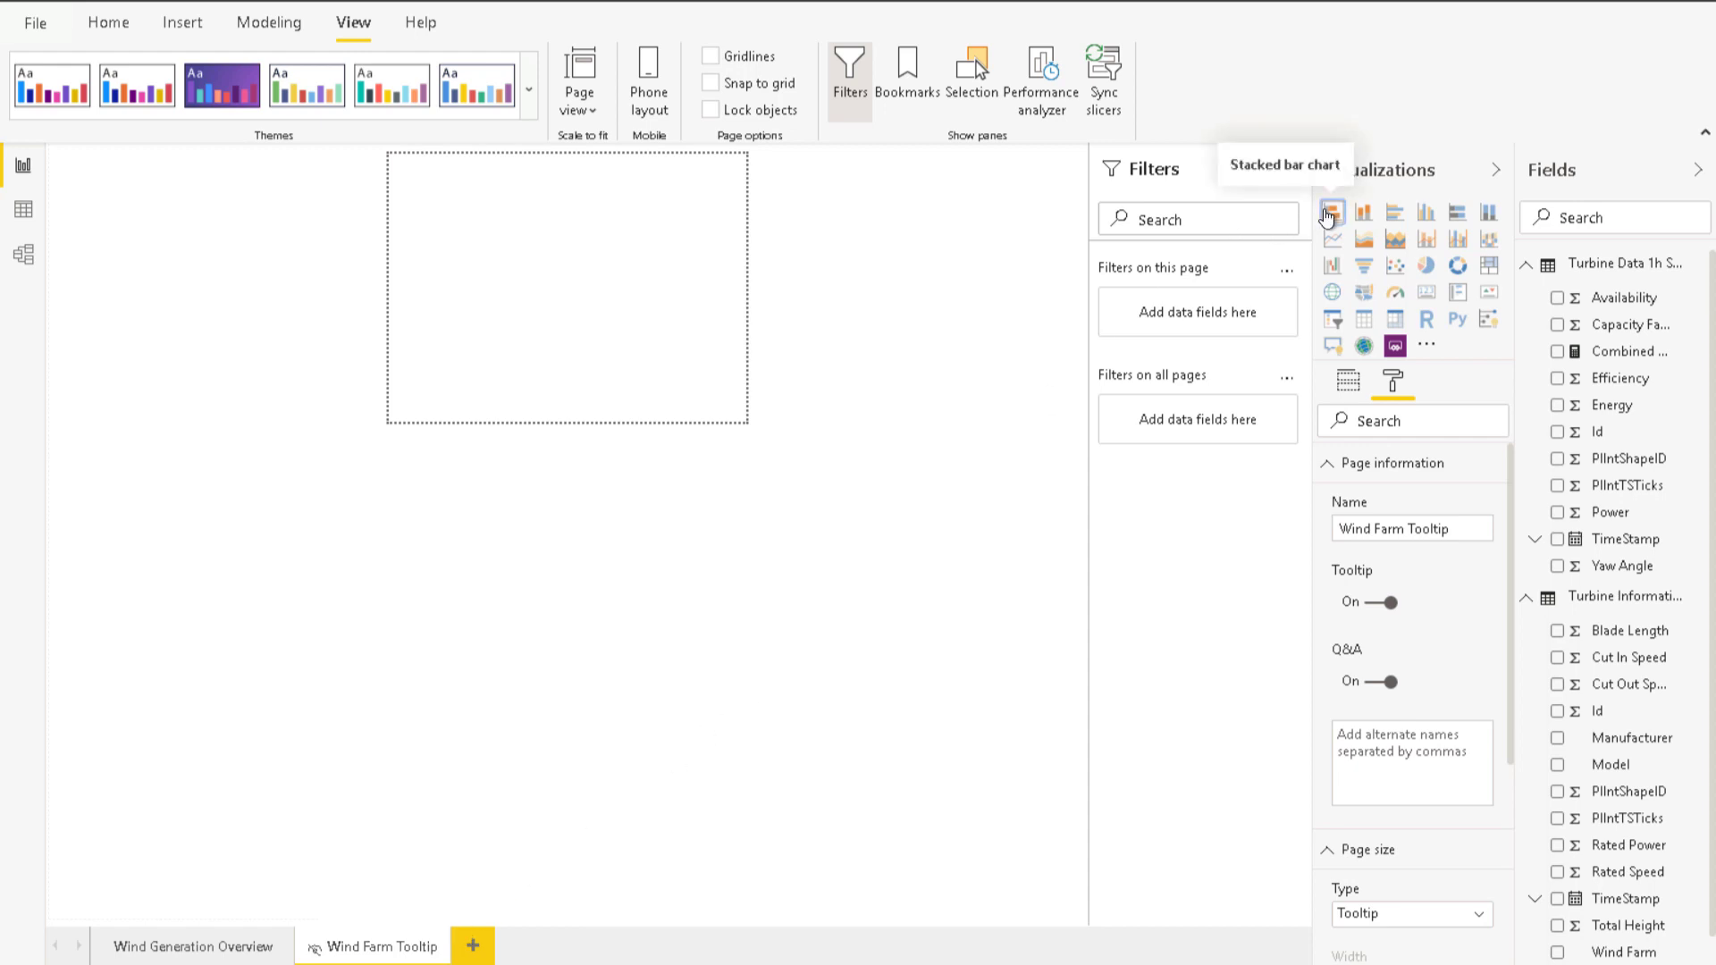
- Add a stacked bar chart with Wind Farm as Axis and Legend, and Combined Power as Value
click(1328, 215)
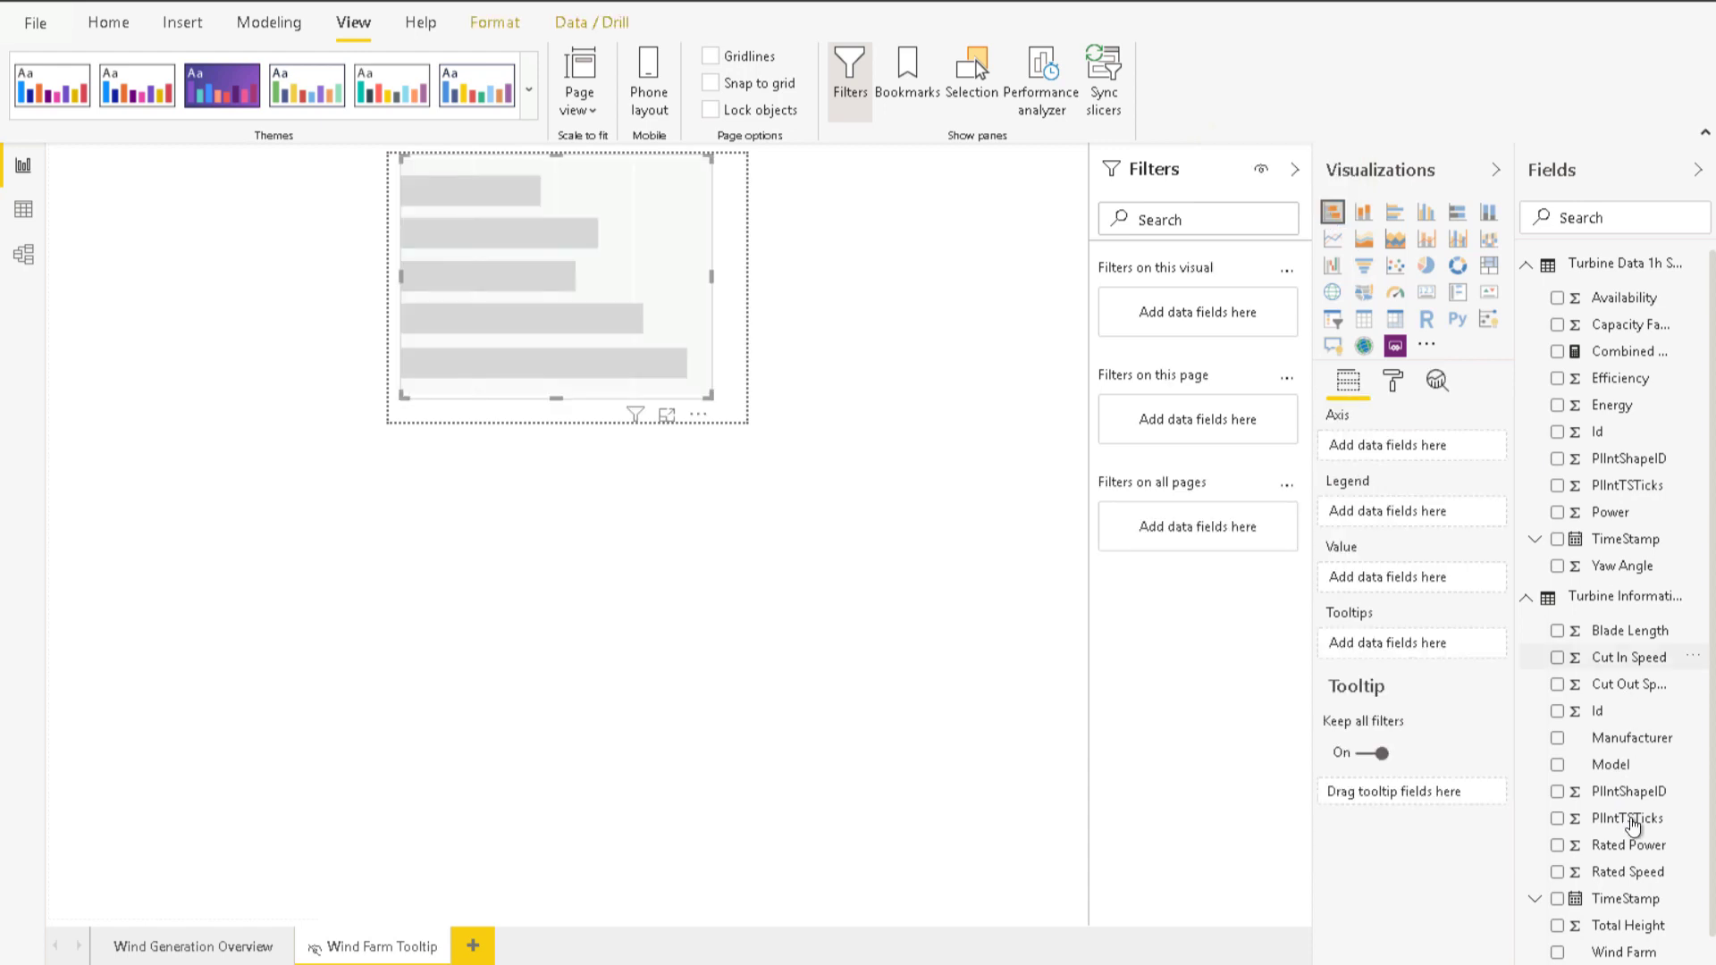
drag(1638, 955, 1414, 444)
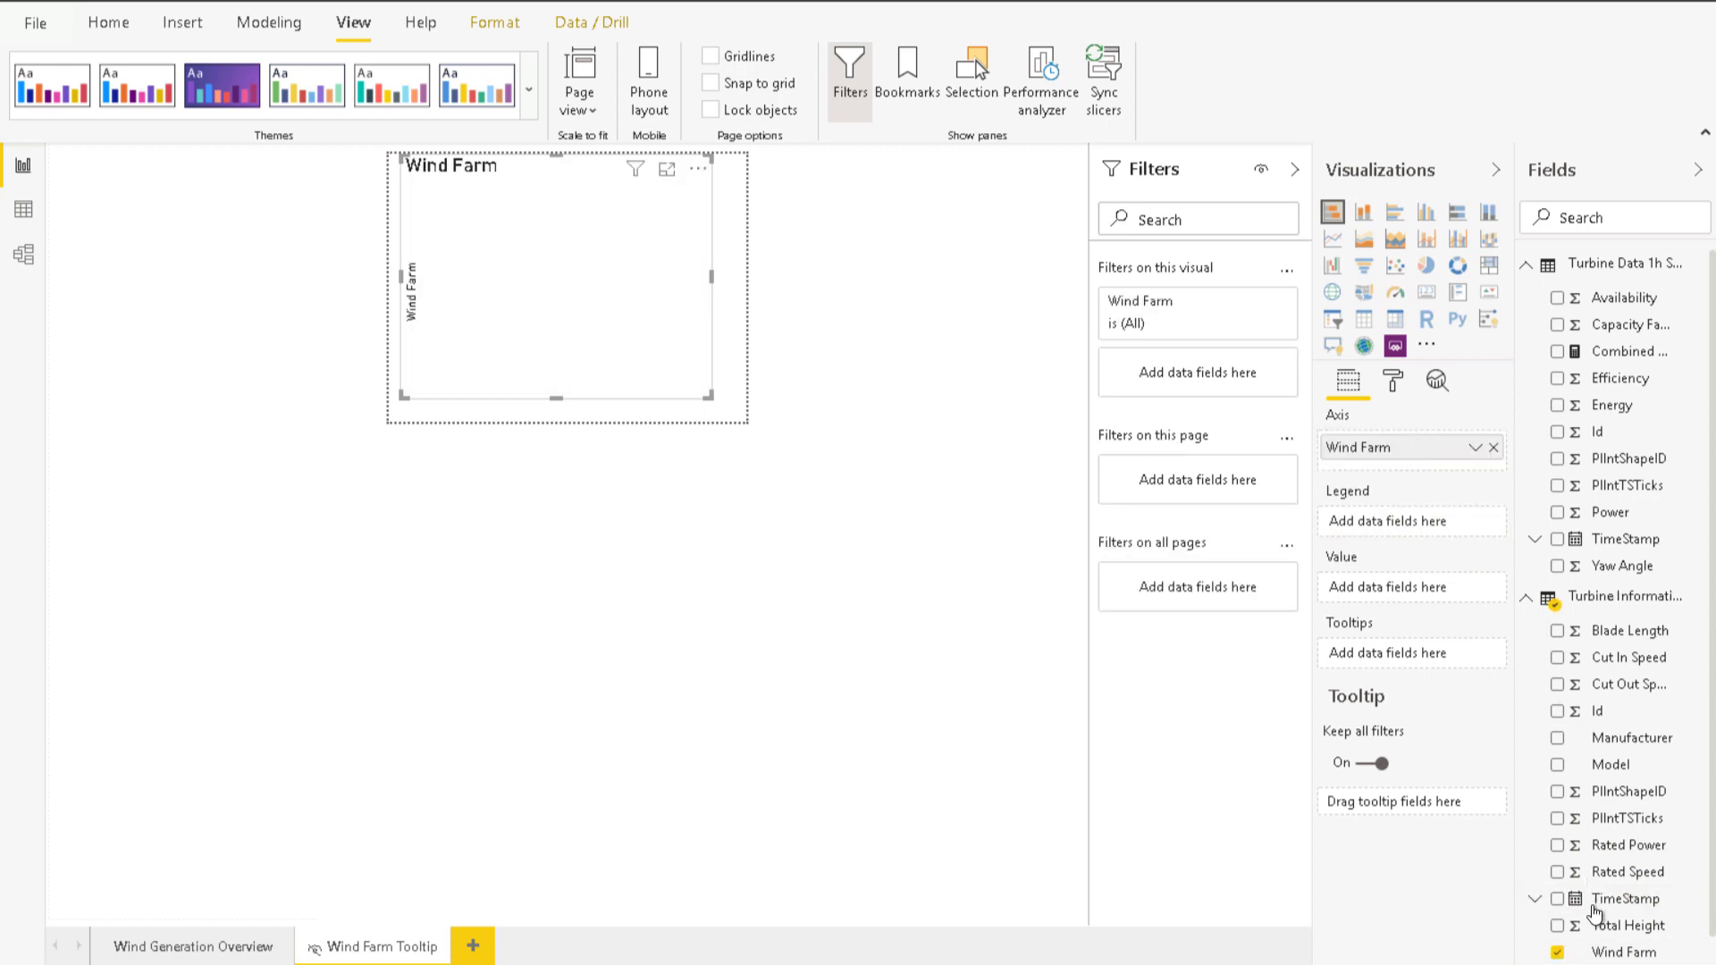
drag(1613, 952, 1388, 525)
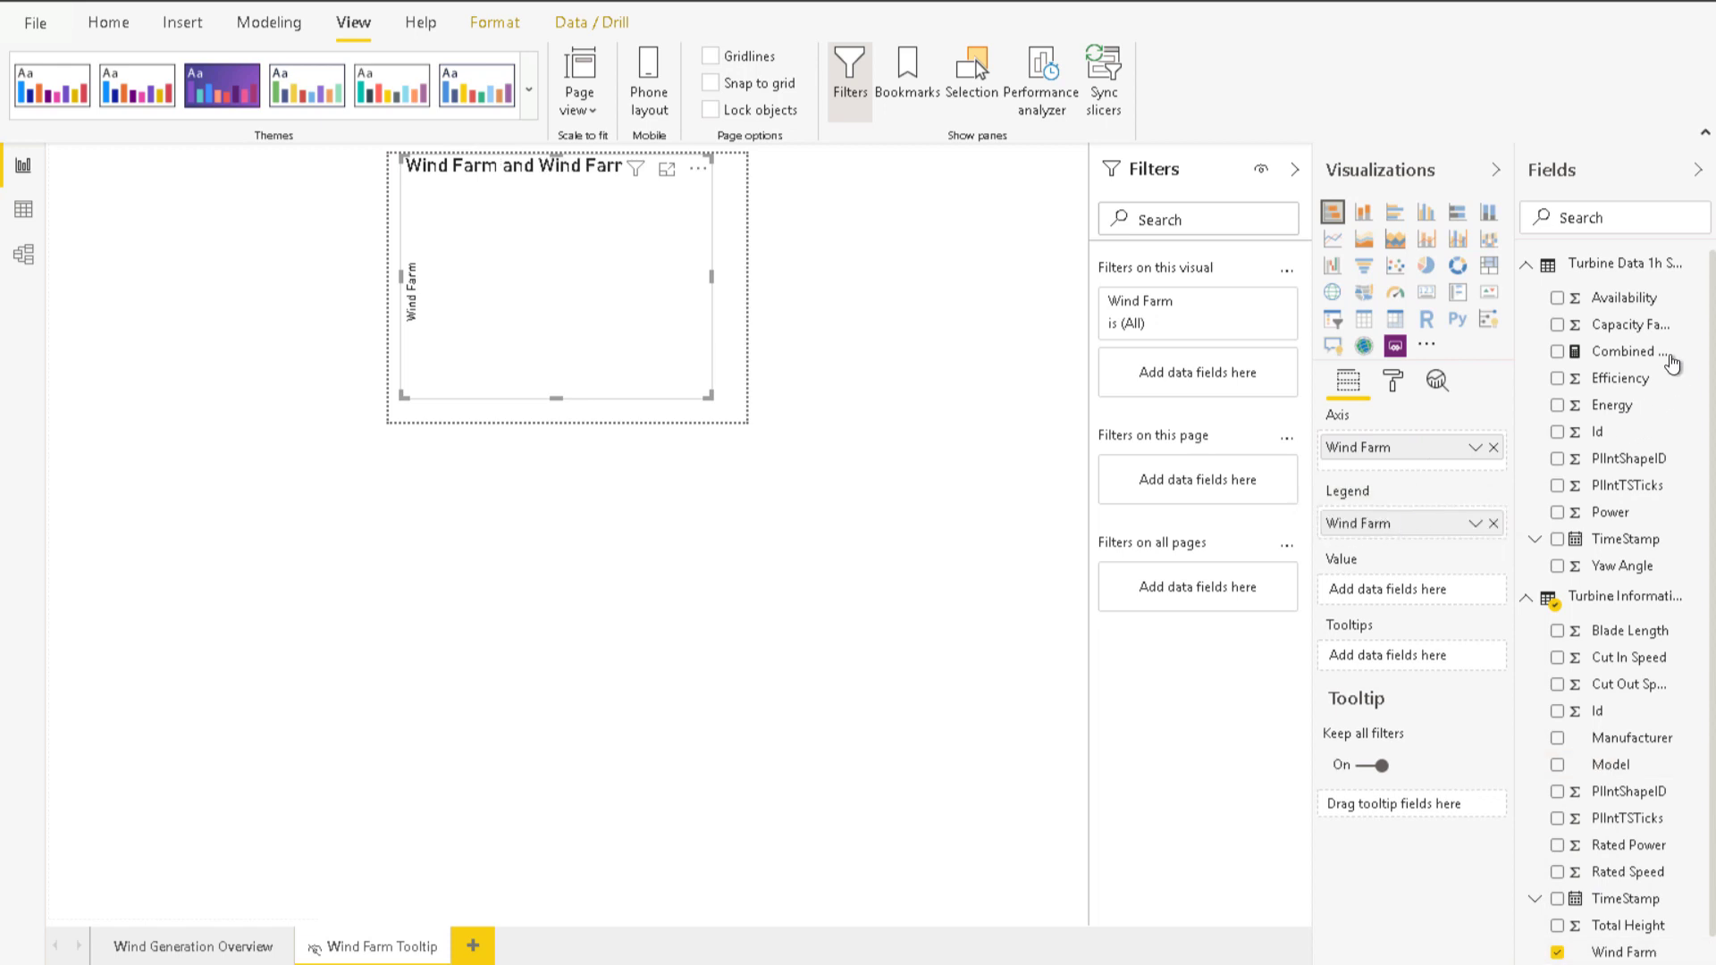
drag(1660, 361, 1432, 599)
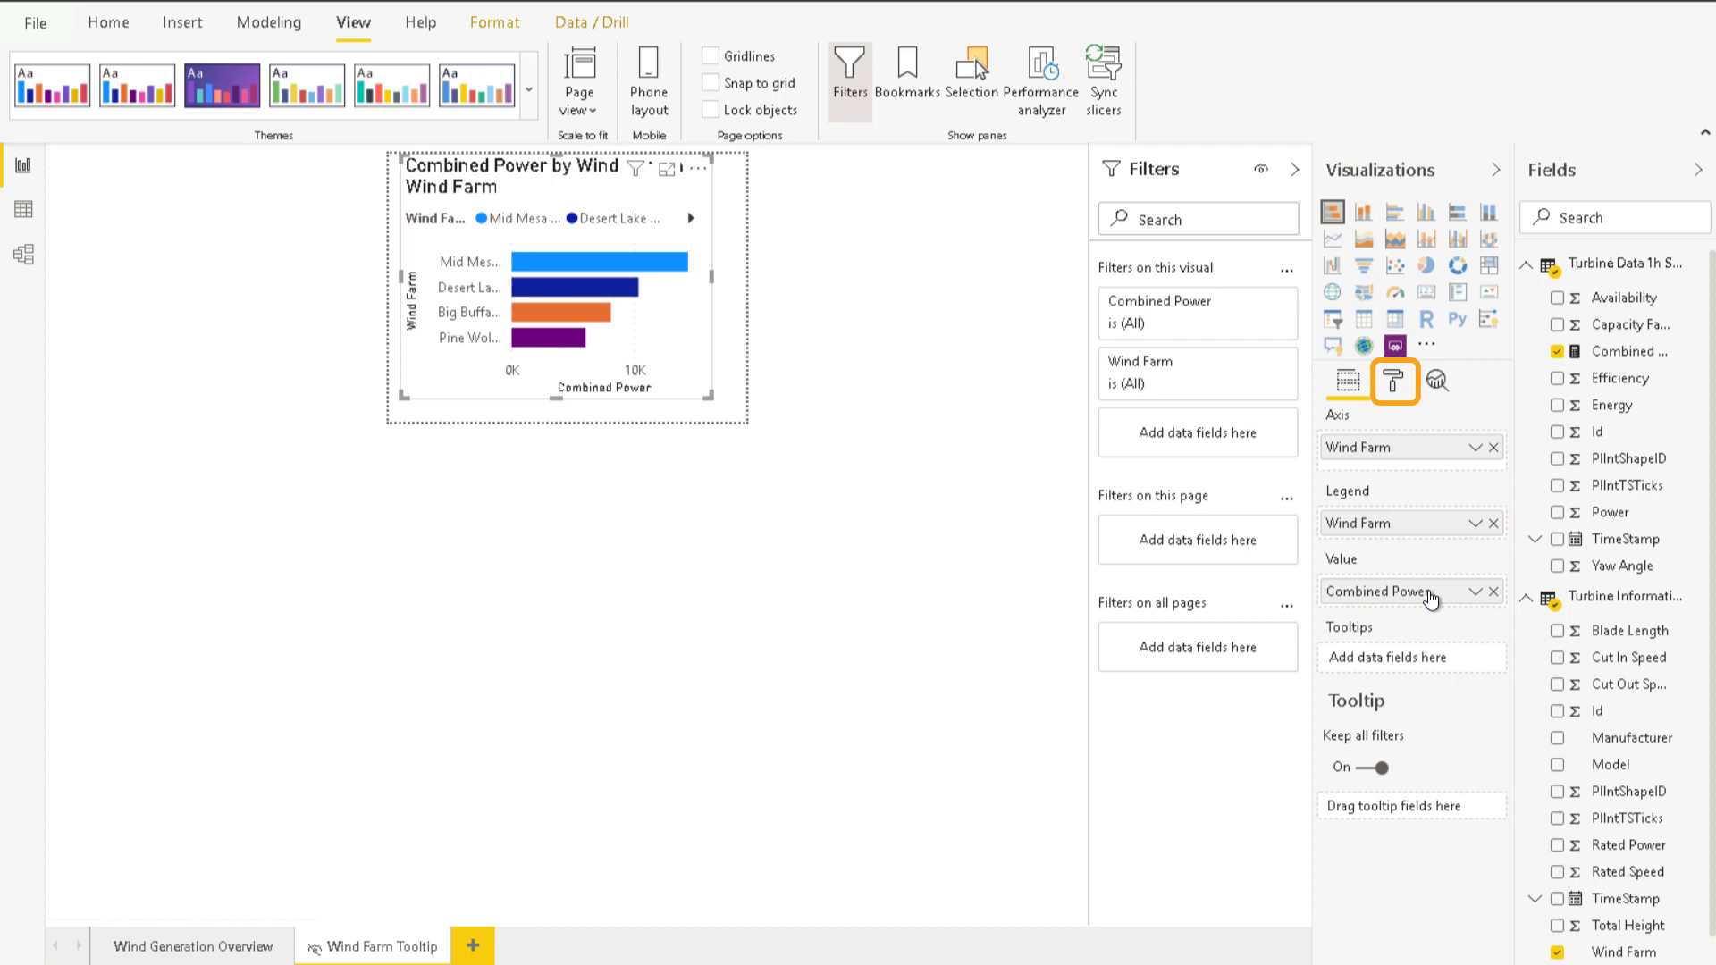
- Turn the bar chart's legend and title off and its data labels on
click(1400, 382)
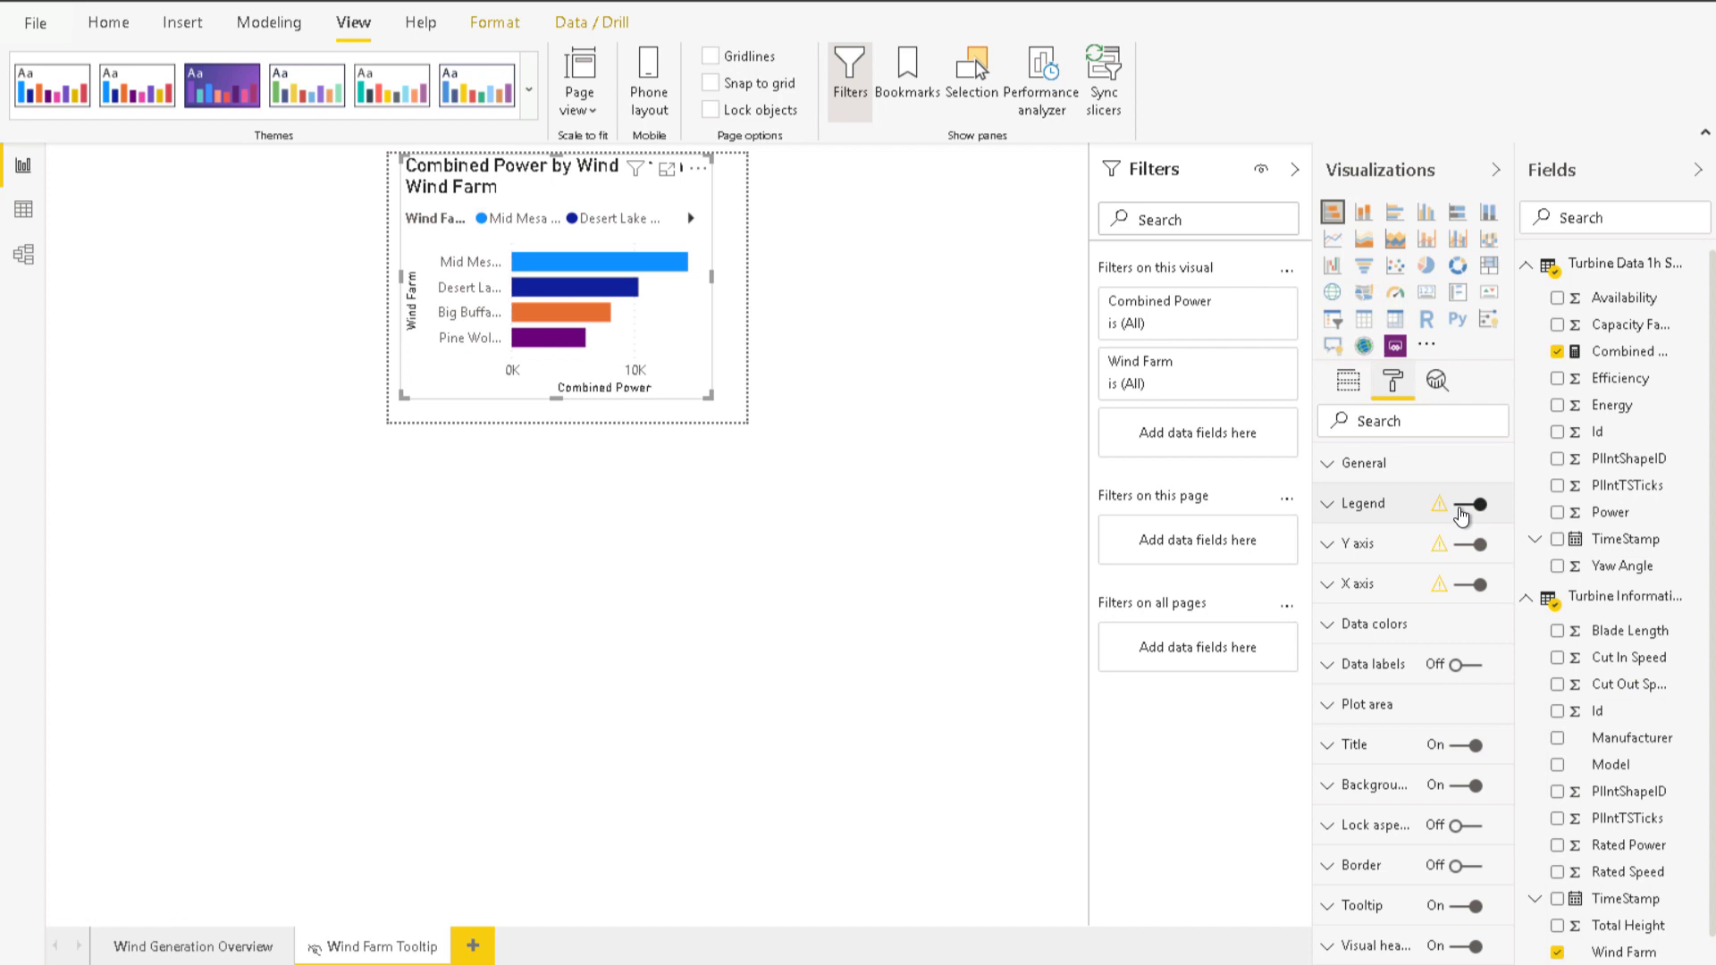
click(1462, 506)
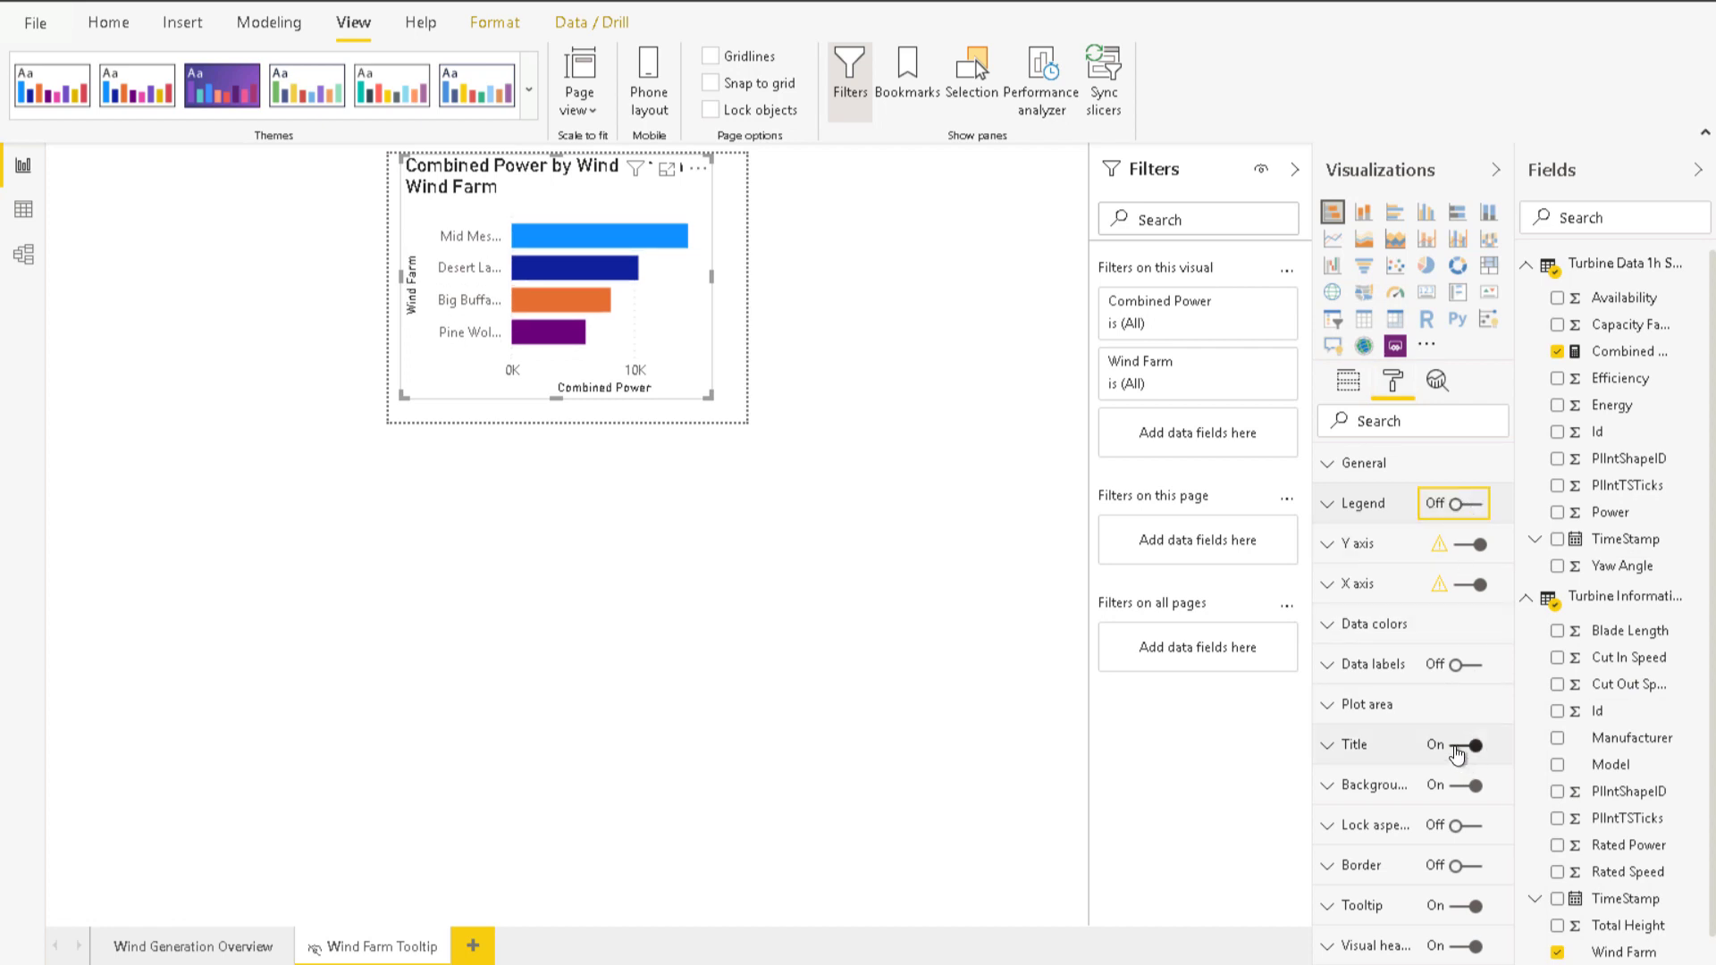
click(1457, 752)
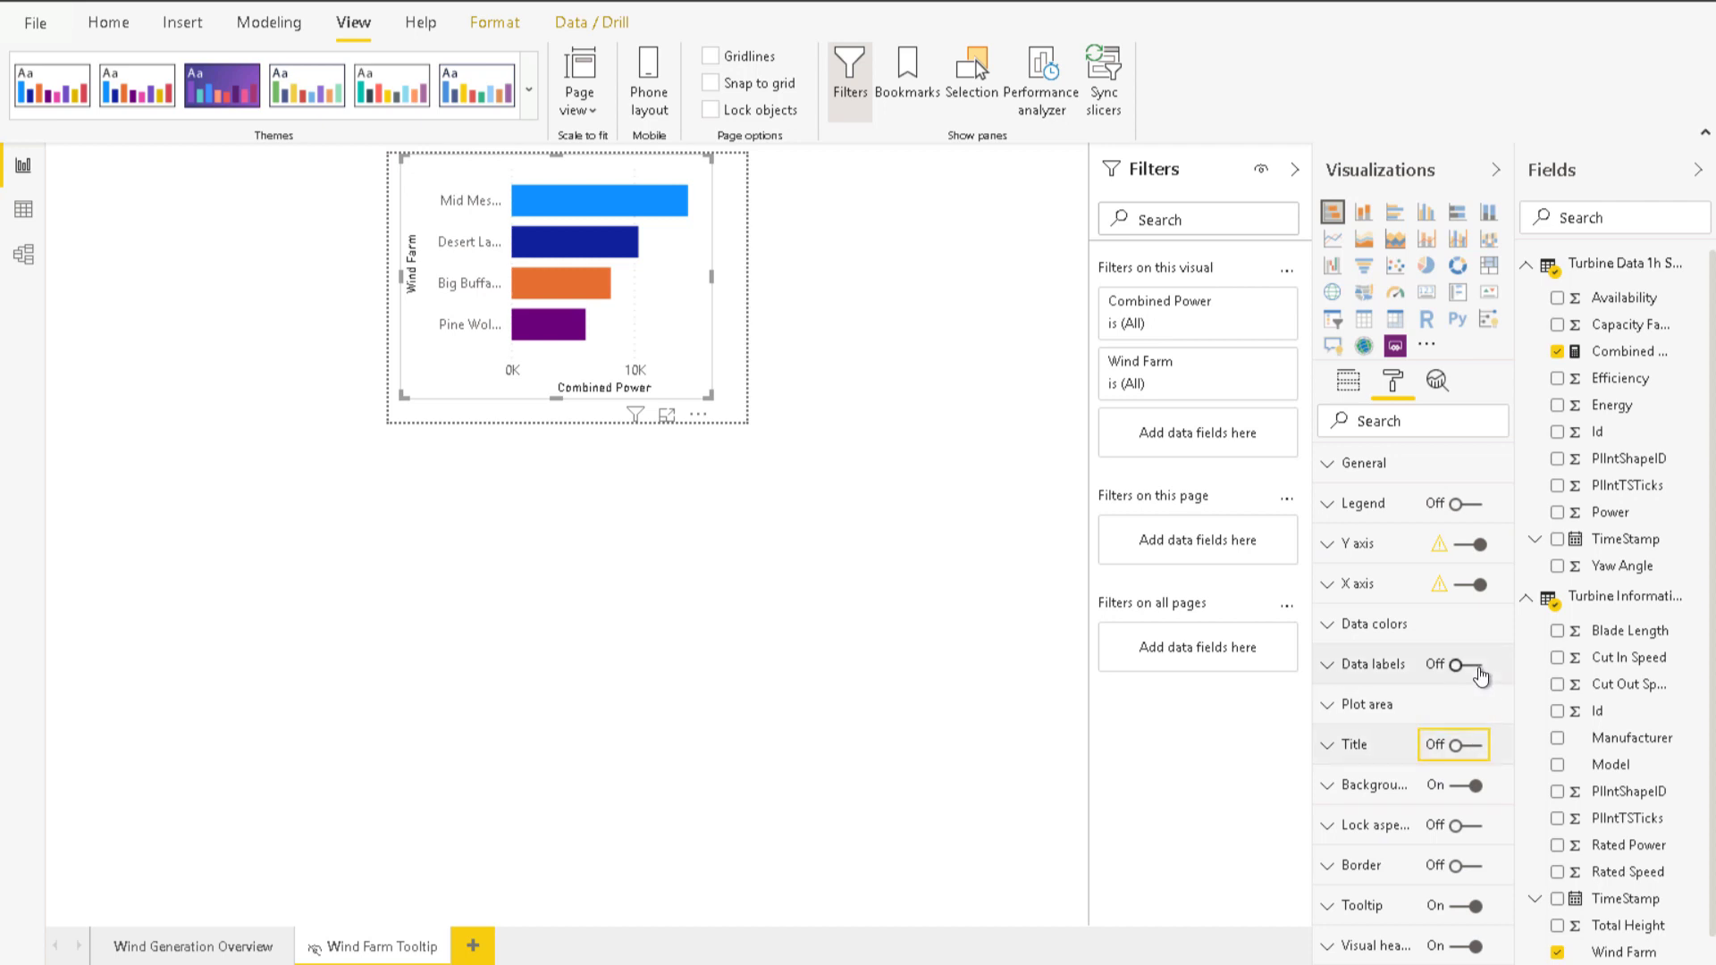
click(1477, 669)
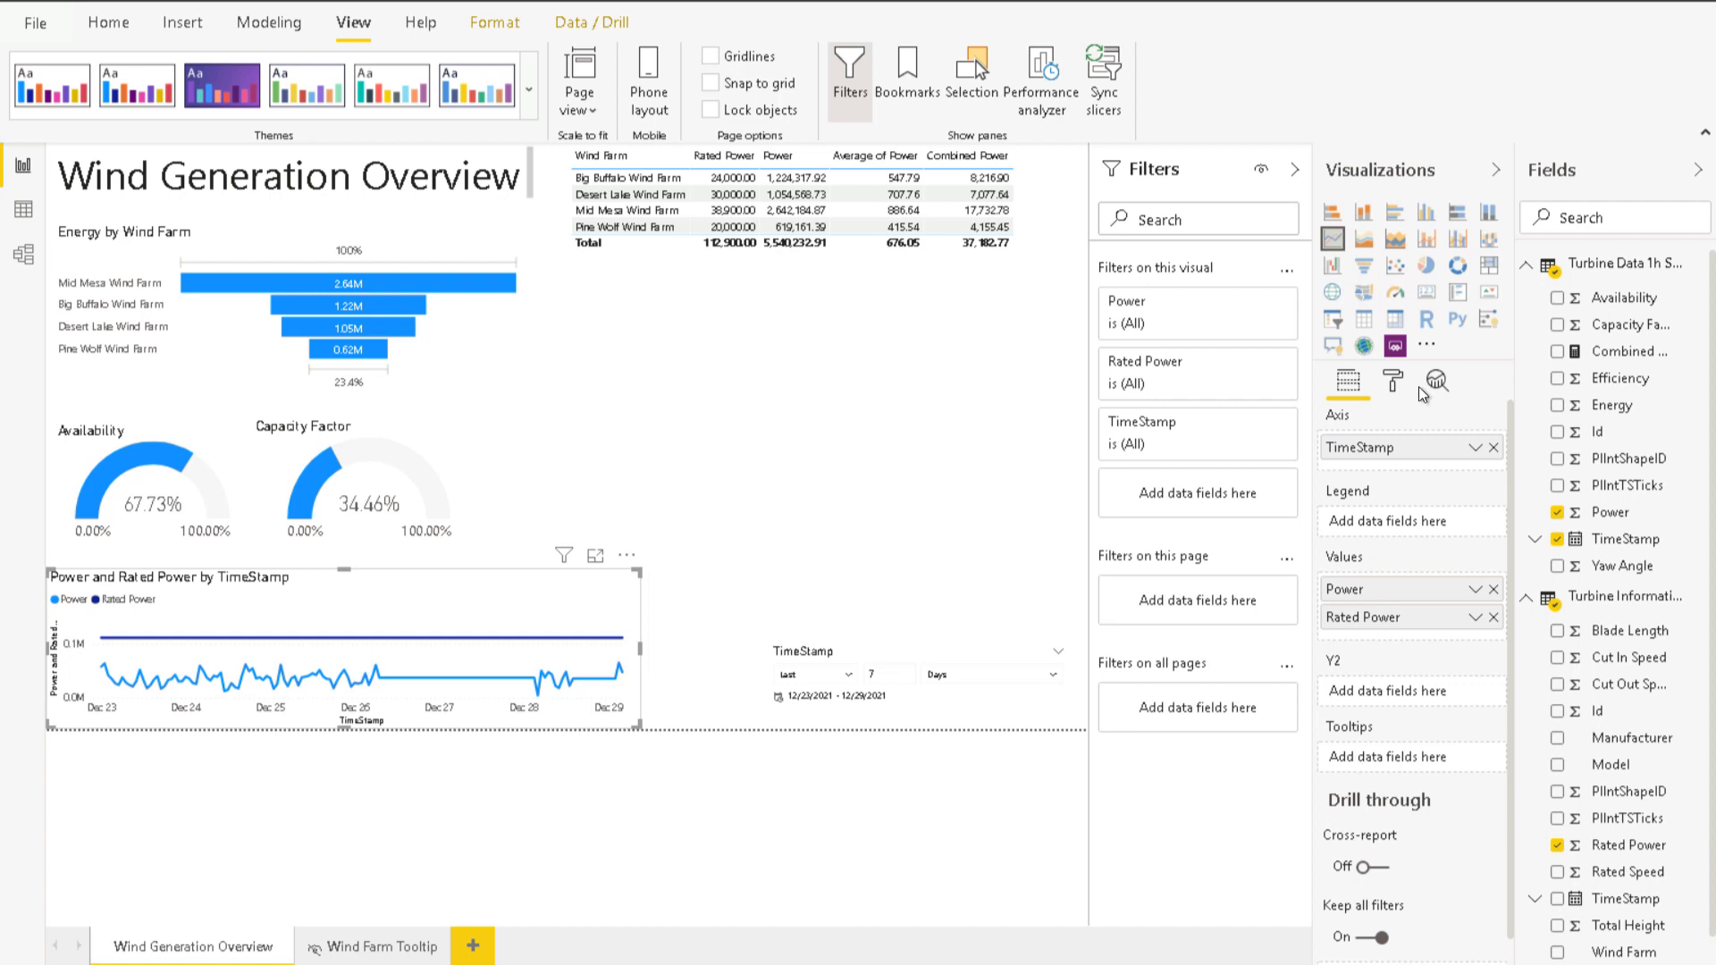
- Set the line chart's Tooltip page to Wind Farm Tooltip
click(1390, 382)
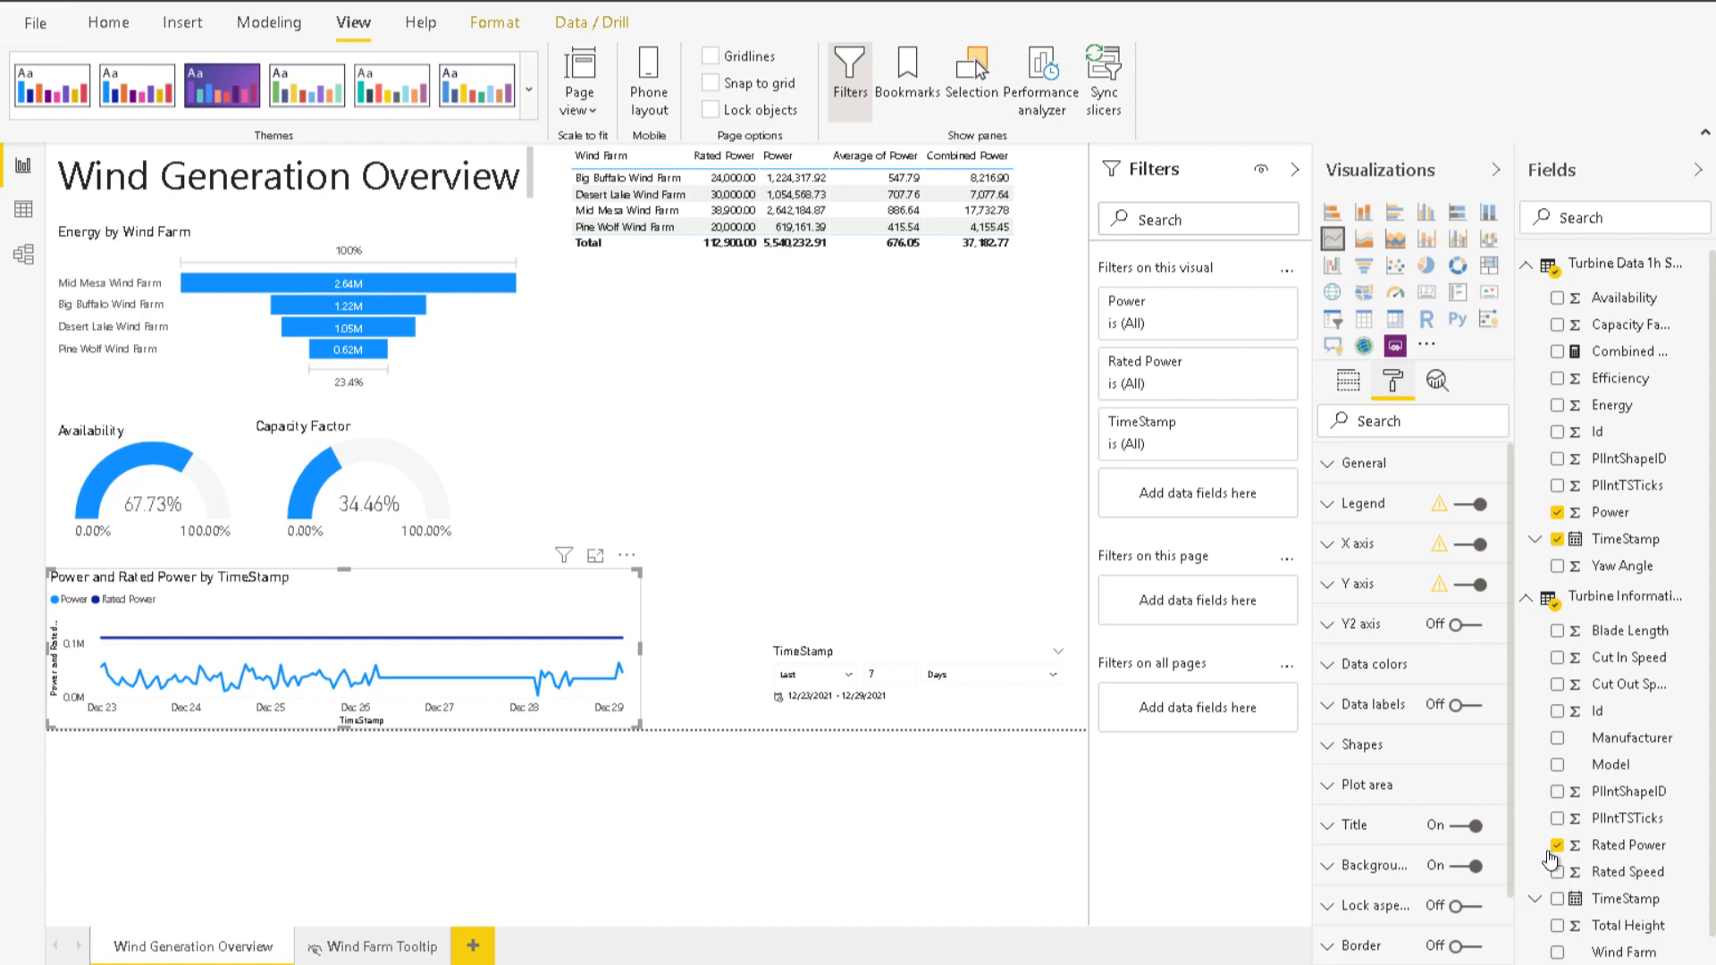
scroll(1490, 534, down, 10)
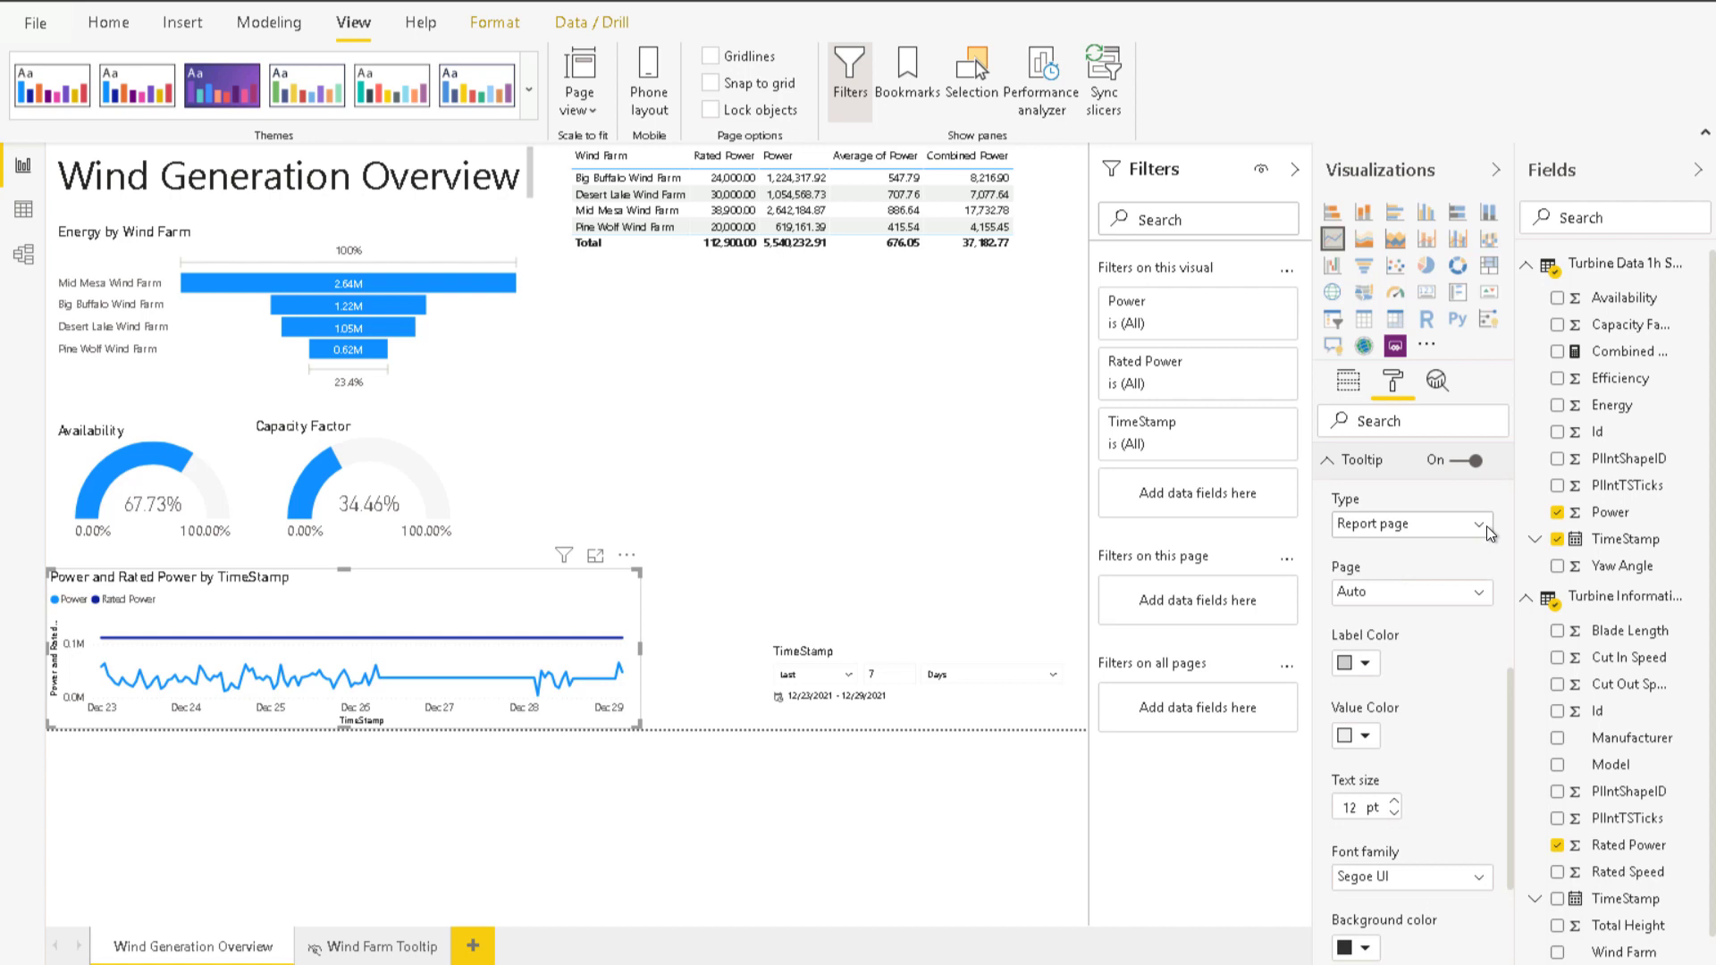
click(1480, 596)
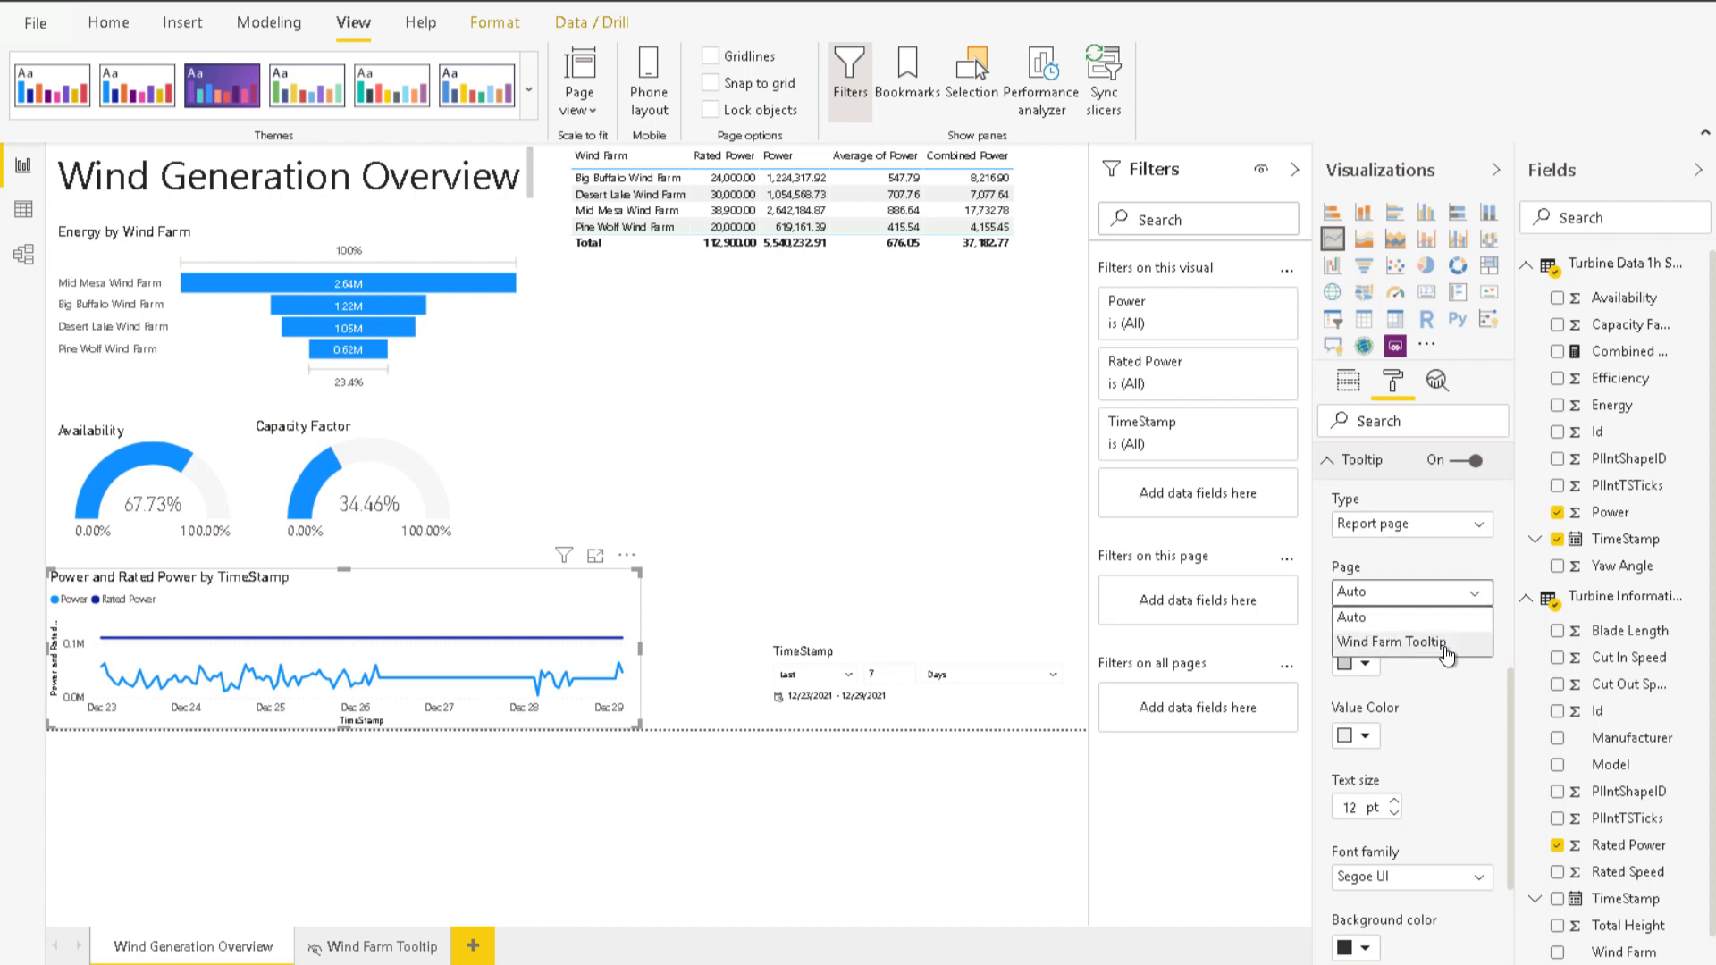
click(1445, 643)
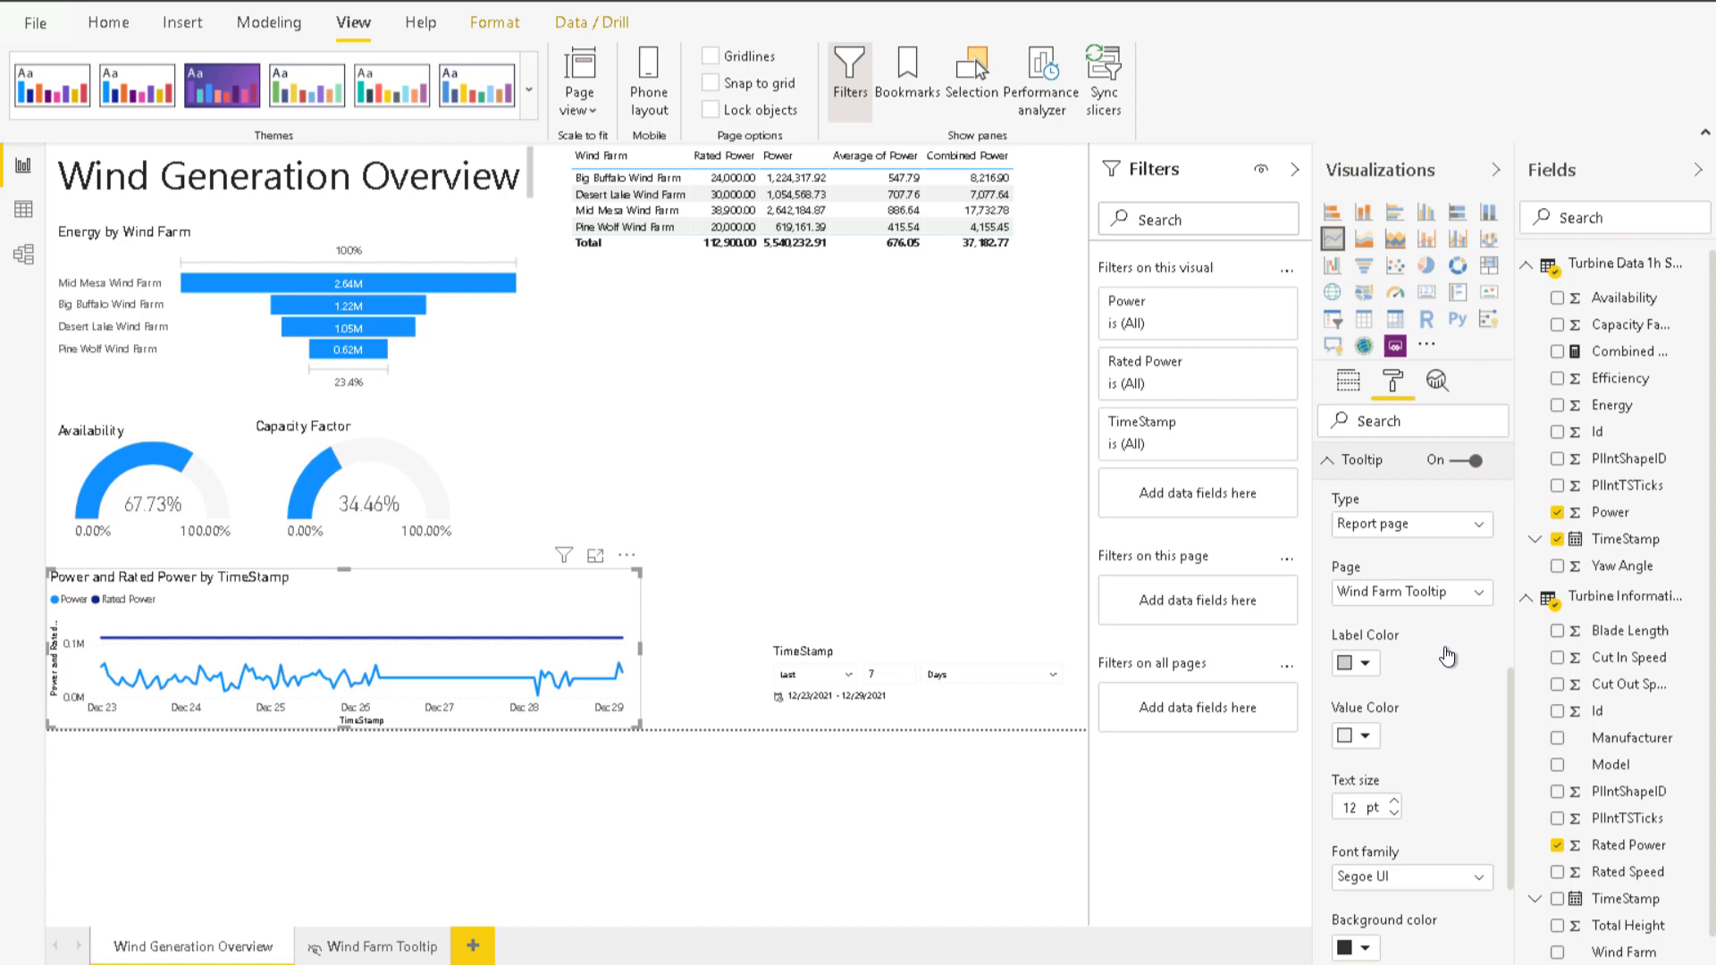
click(979, 600)
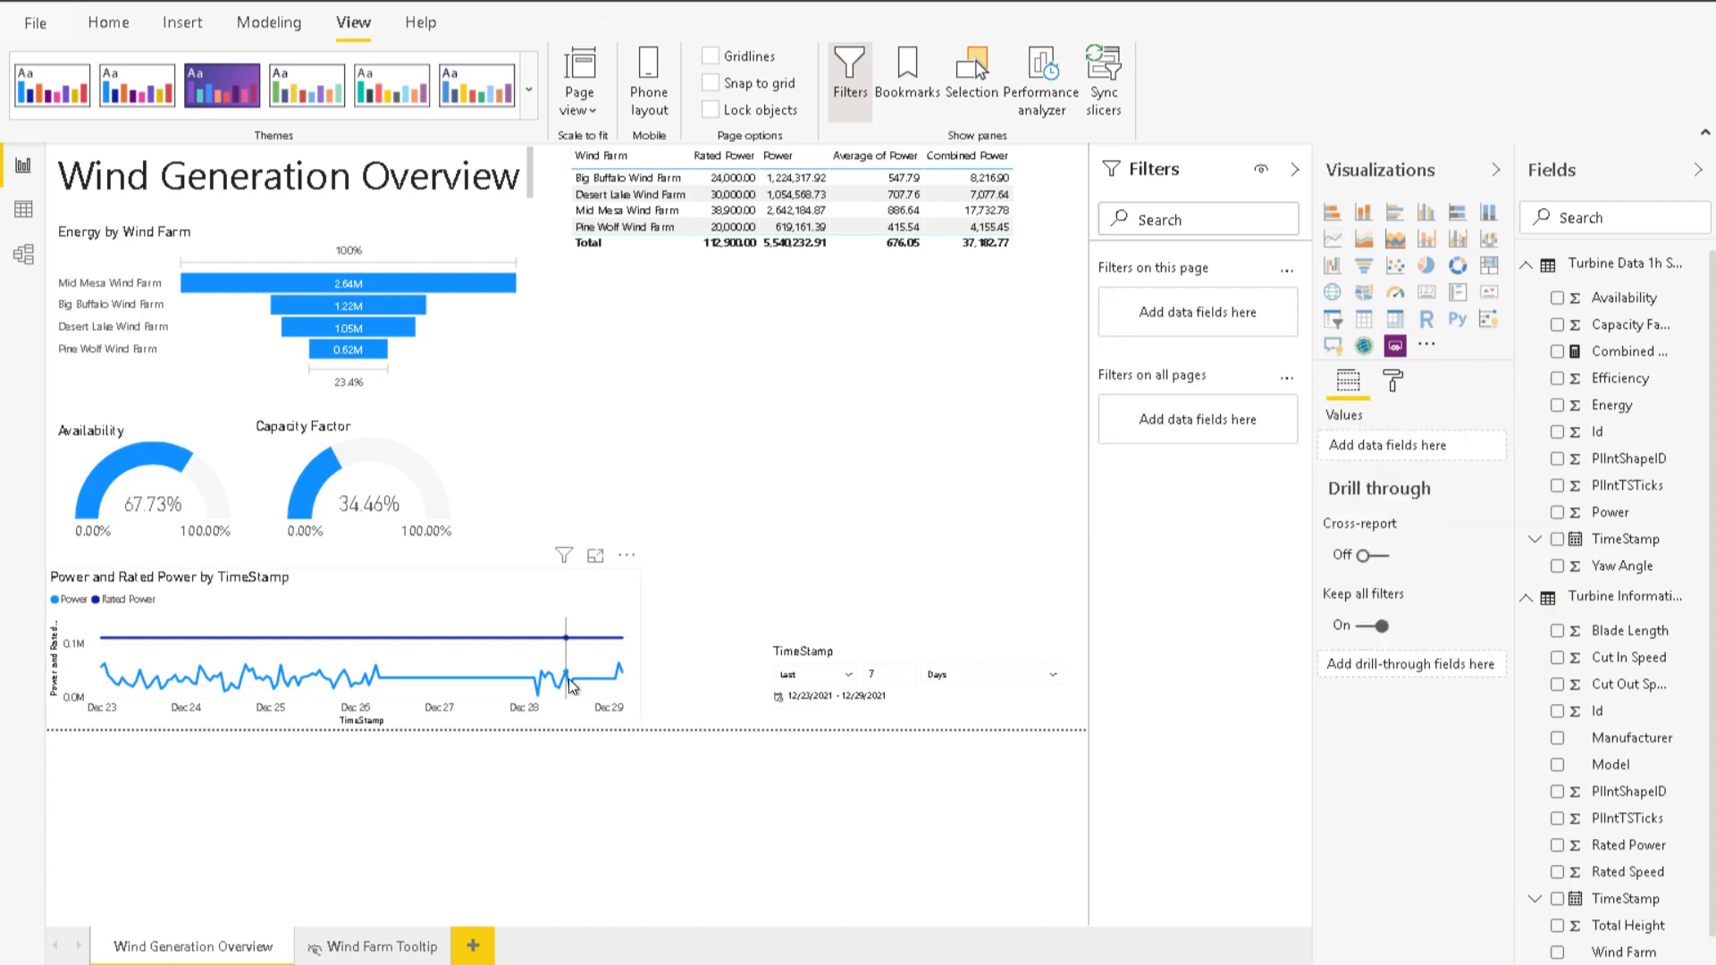